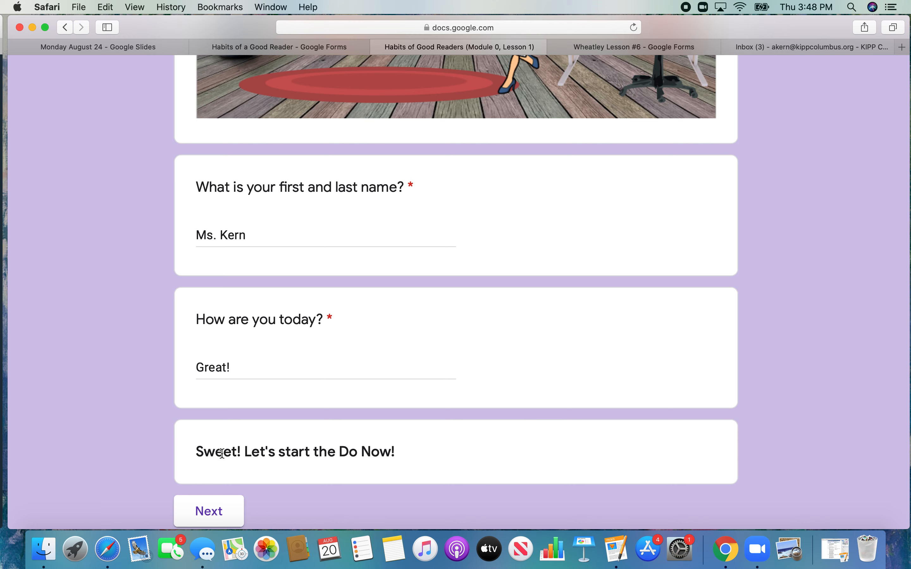
Continue to the Do Now section of the form and start its embedded 5 Minute Timer video
scroll(315, 489, "down", 1)
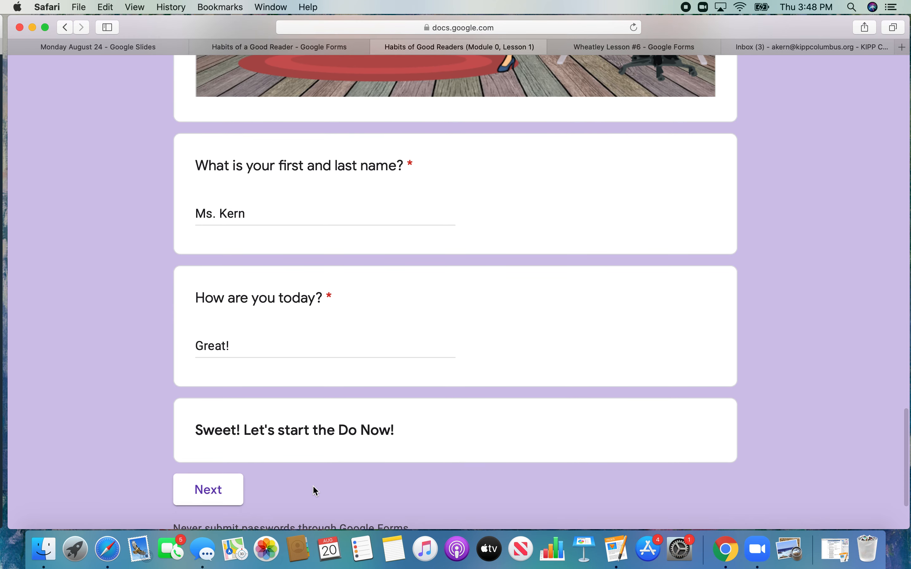
left_click(208, 489)
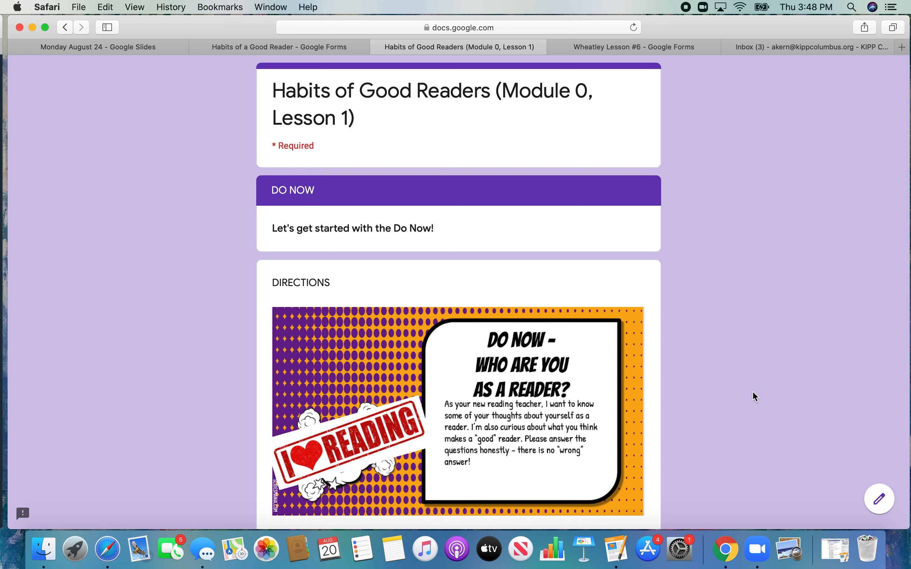
scroll(753, 391, "up", 3)
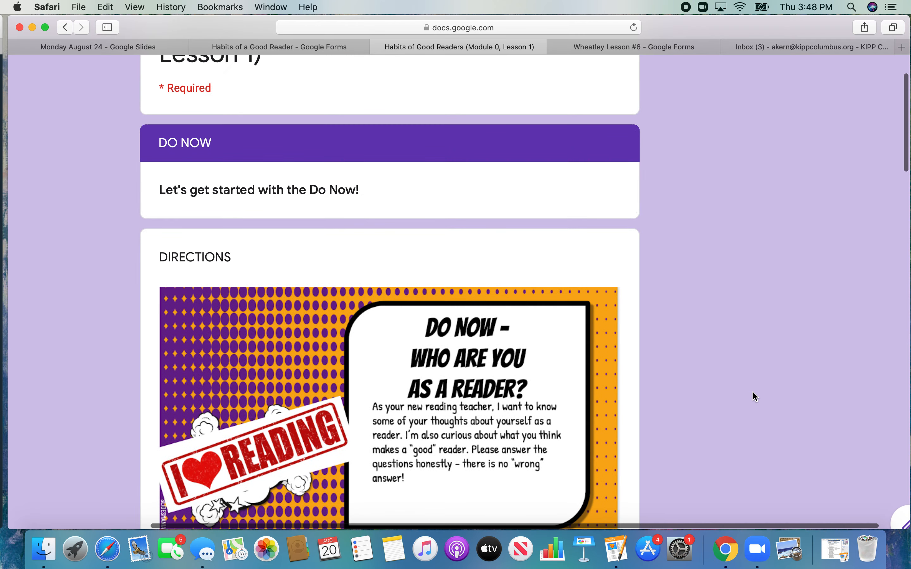
scroll(753, 392, "up", 1)
scroll(753, 391, "up", 1)
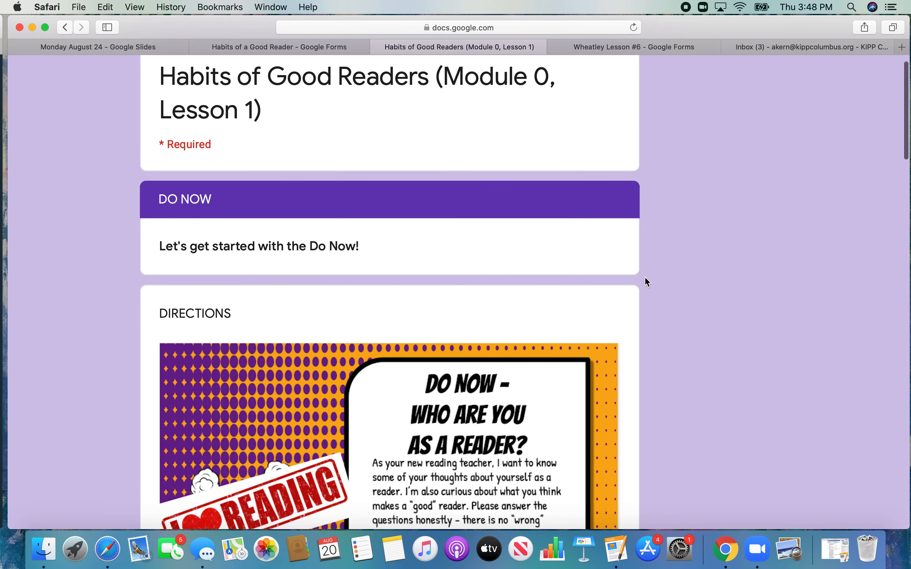
scroll(645, 277, "down", 6)
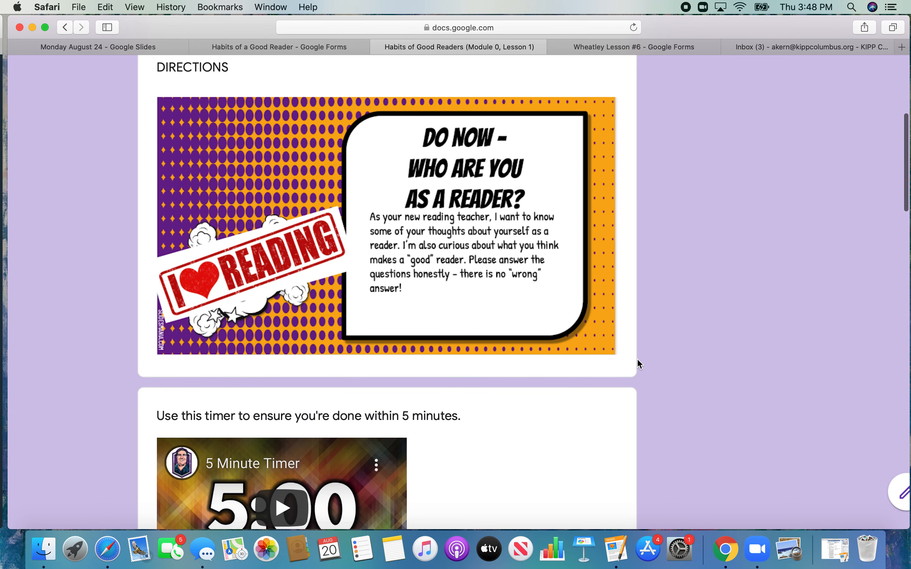
scroll(637, 360, "down", 5)
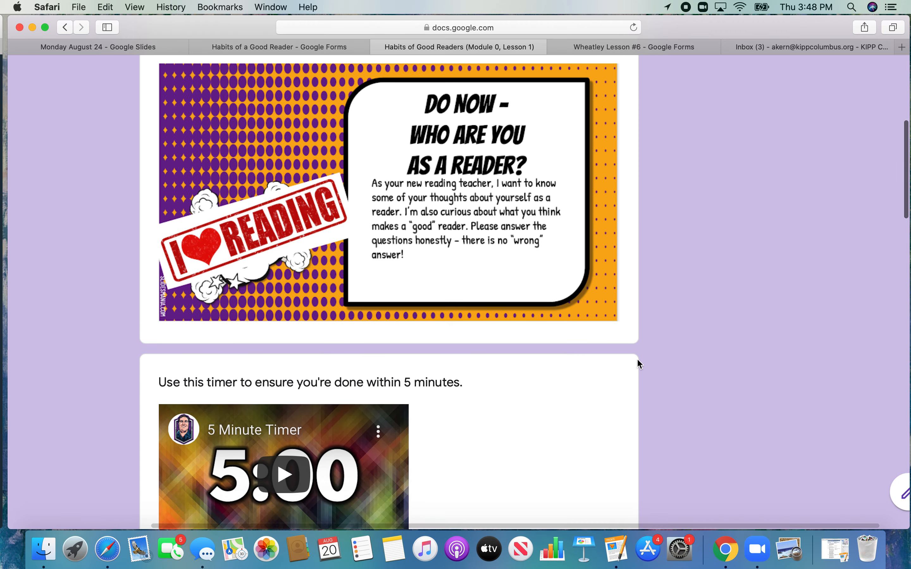
scroll(637, 360, "down", 1)
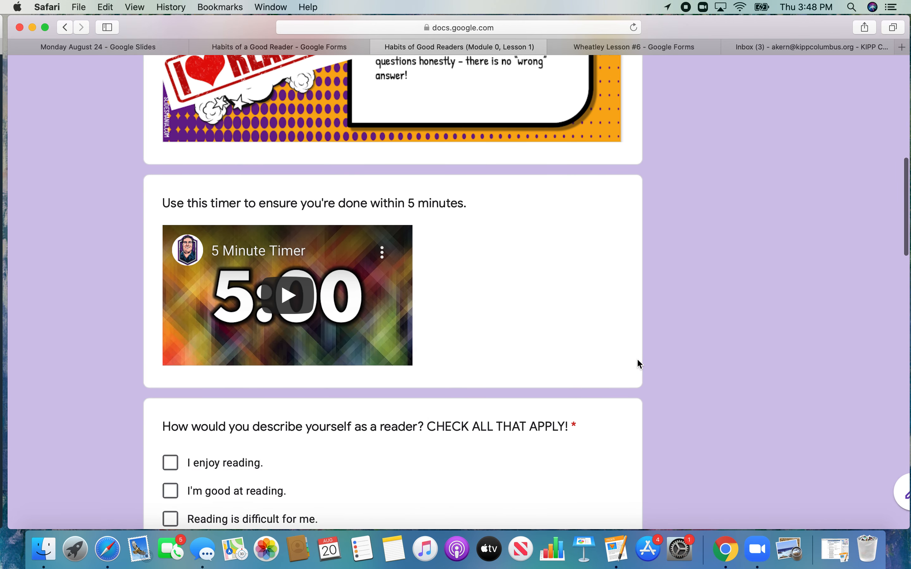
left_click(288, 296)
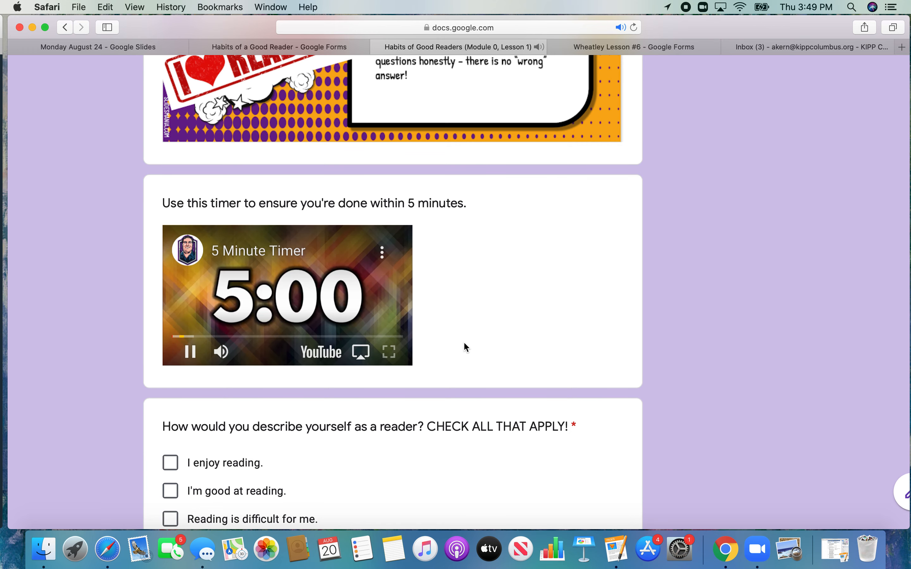
Review the Do Now survey questions on reader self-description, a recent book, obstacles to success and good-reader strategies
scroll(628, 358, "down", 5)
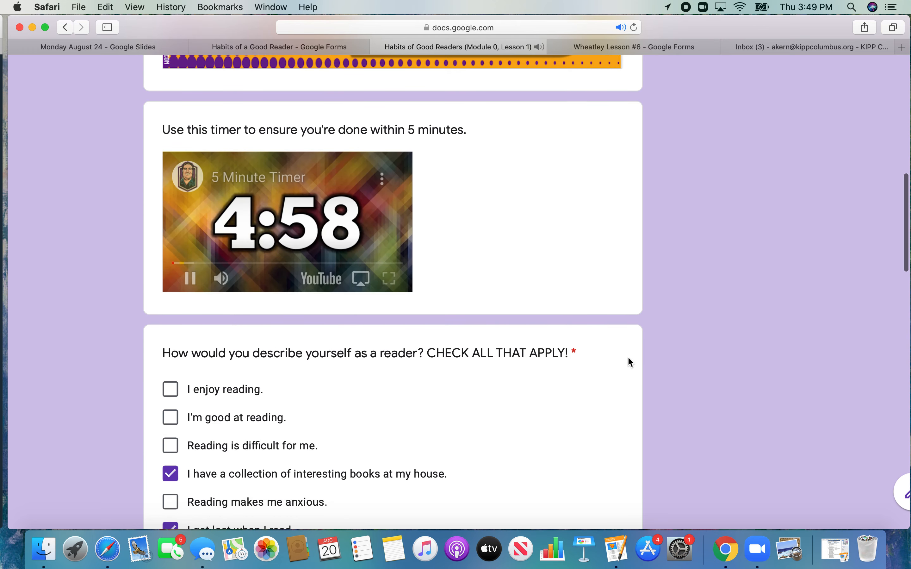
scroll(628, 358, "down", 3)
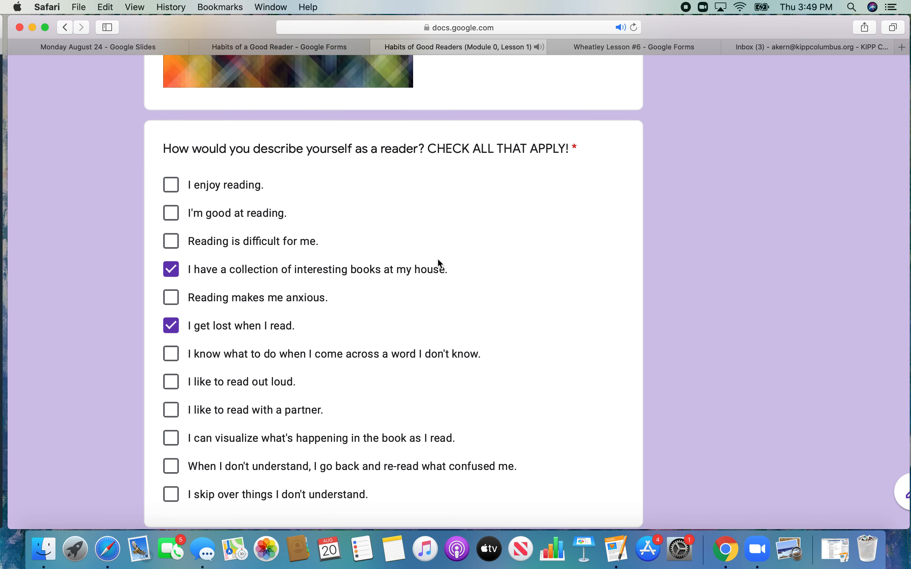
scroll(438, 260, "down", 3)
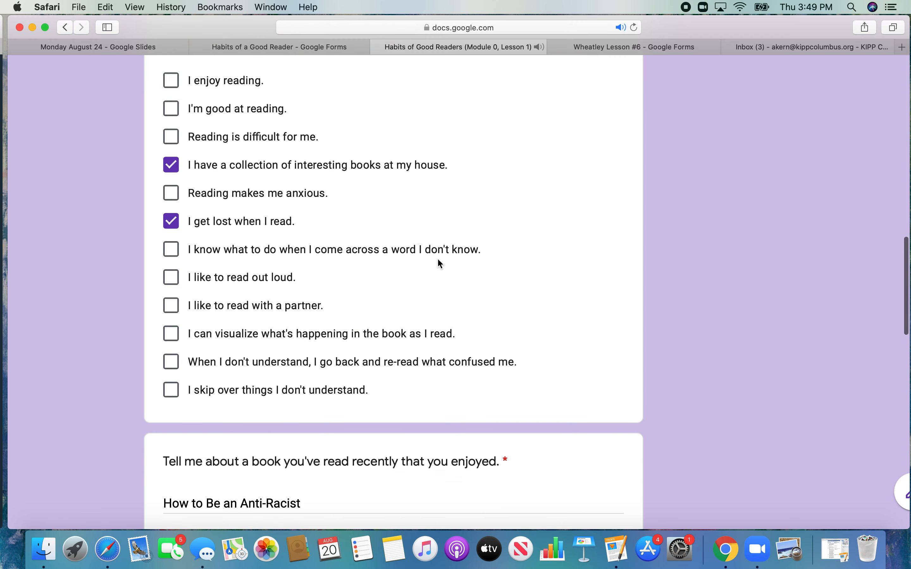
scroll(440, 263, "down", 6)
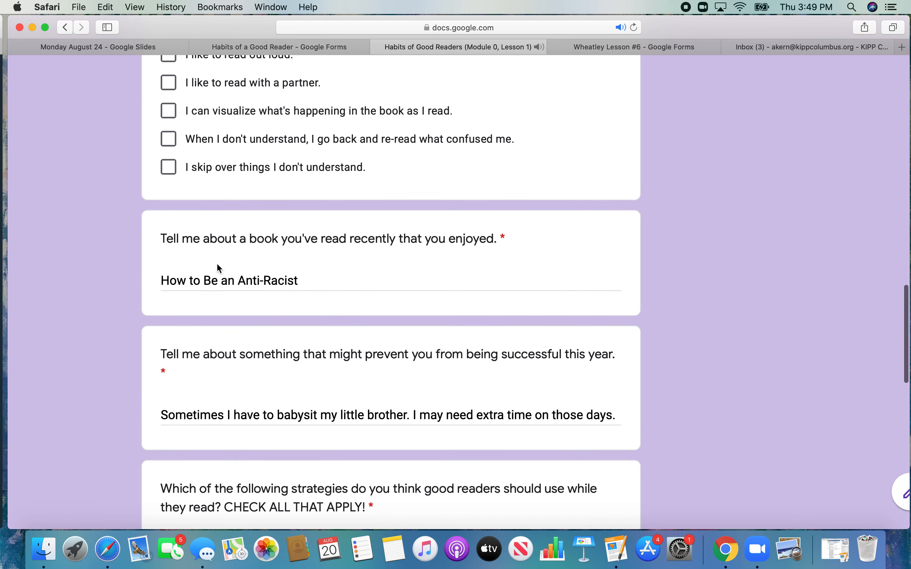
scroll(249, 288, "down", 5)
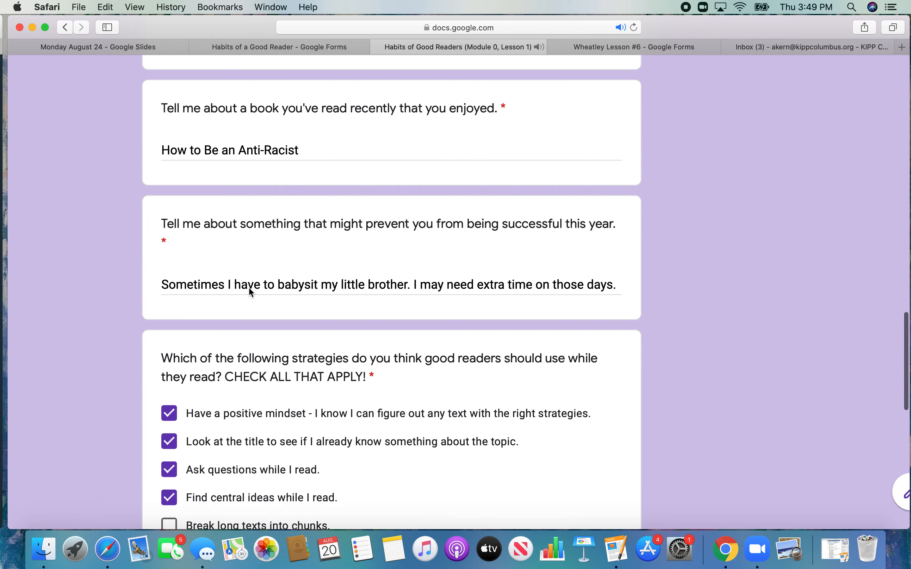
scroll(332, 370, "down", 12)
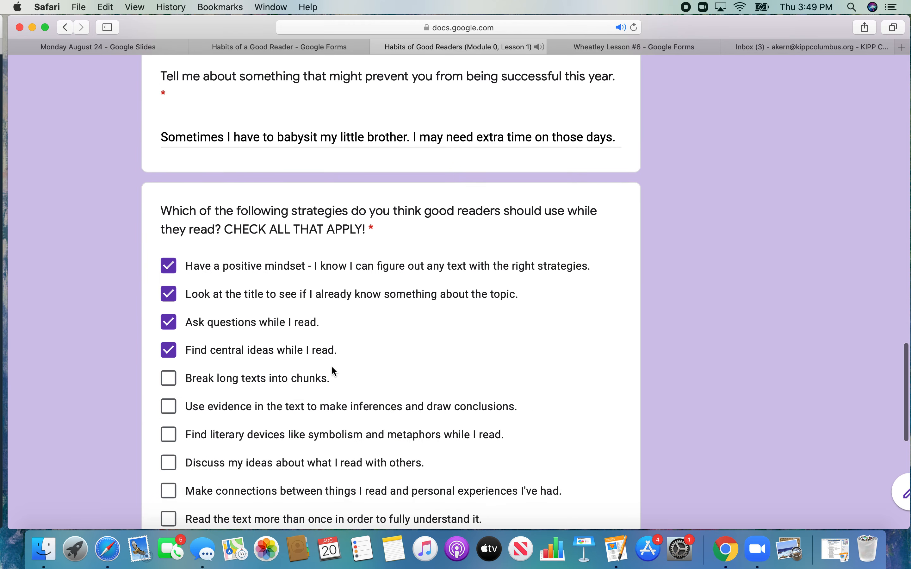
scroll(333, 371, "down", 1)
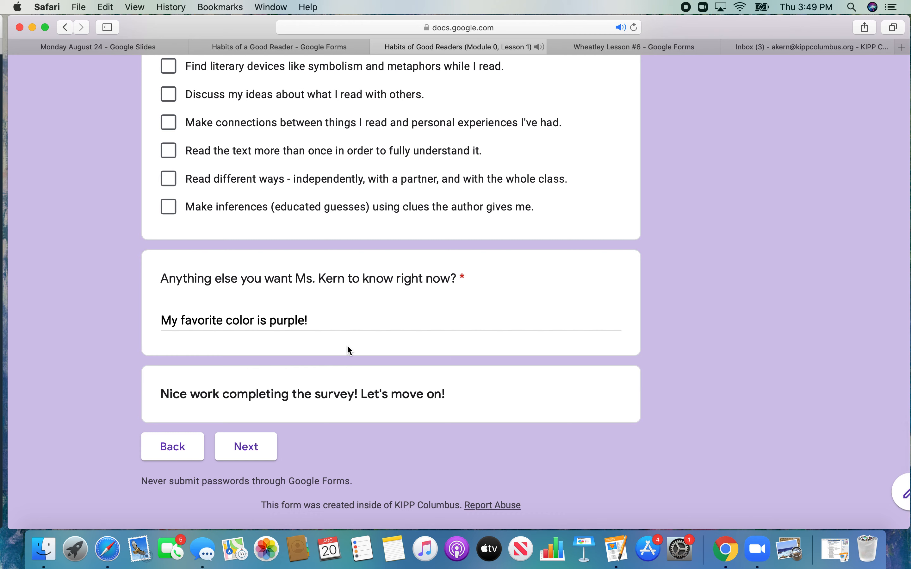
Replace the answer to the last required Do Now question with "N/A" and continue to the Meet the Teacher section
left_click_drag(319, 321, 106, 317)
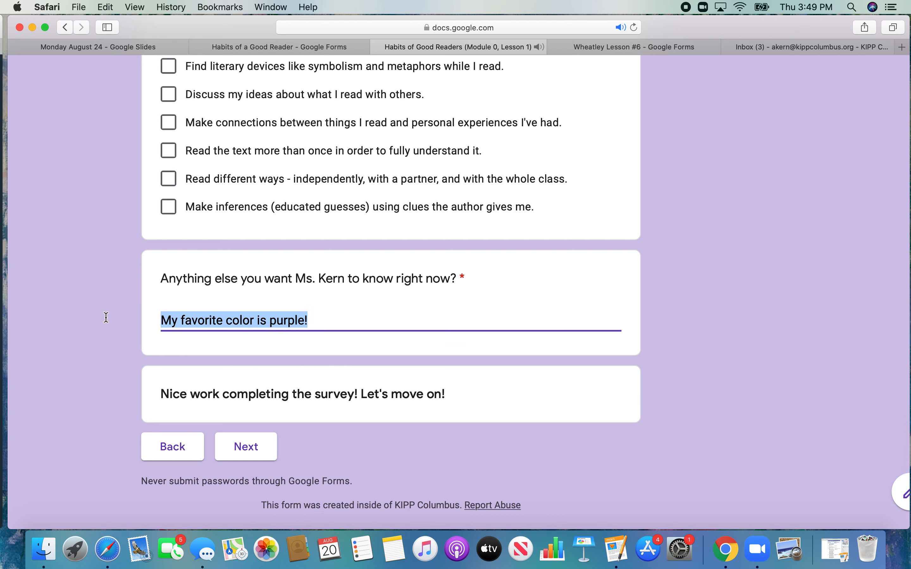
key("BackSpace")
left_click(61, 243)
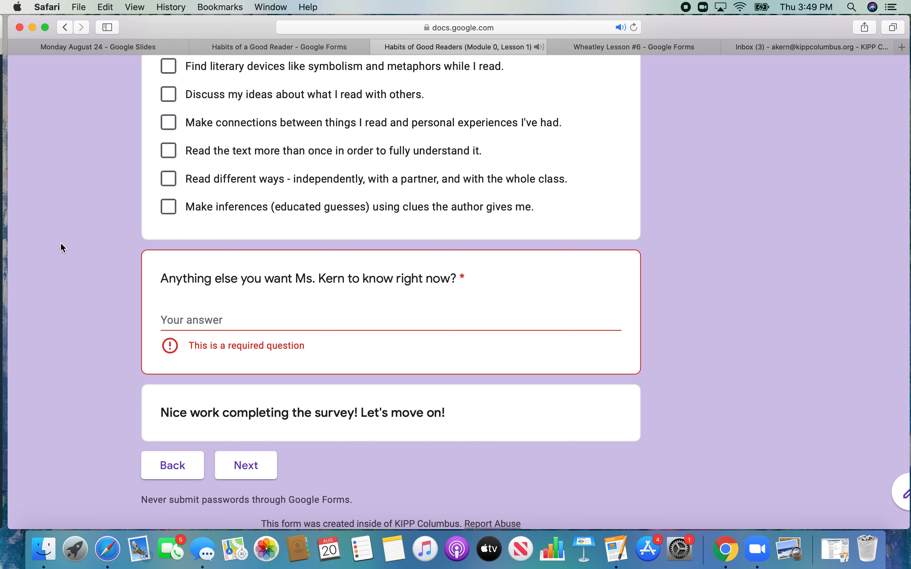
left_click(248, 470)
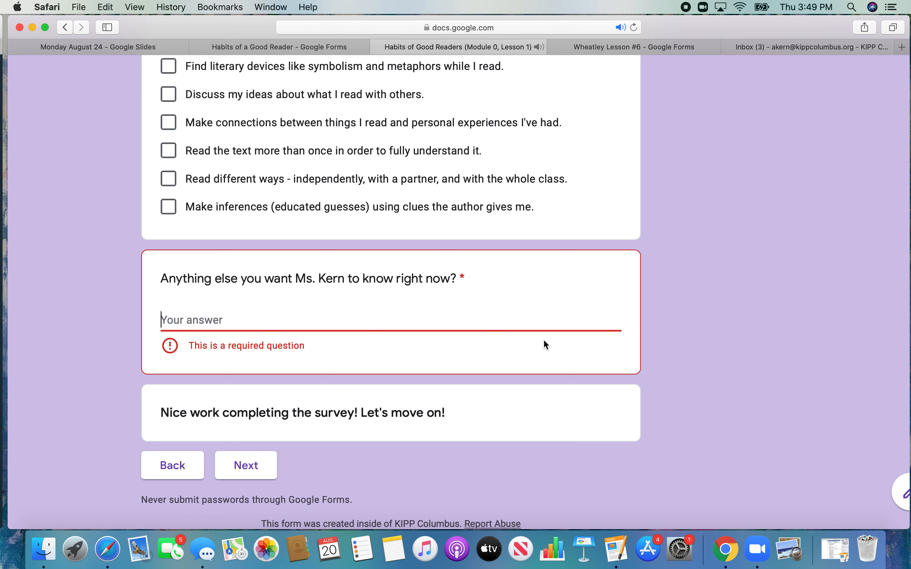
type("N/A")
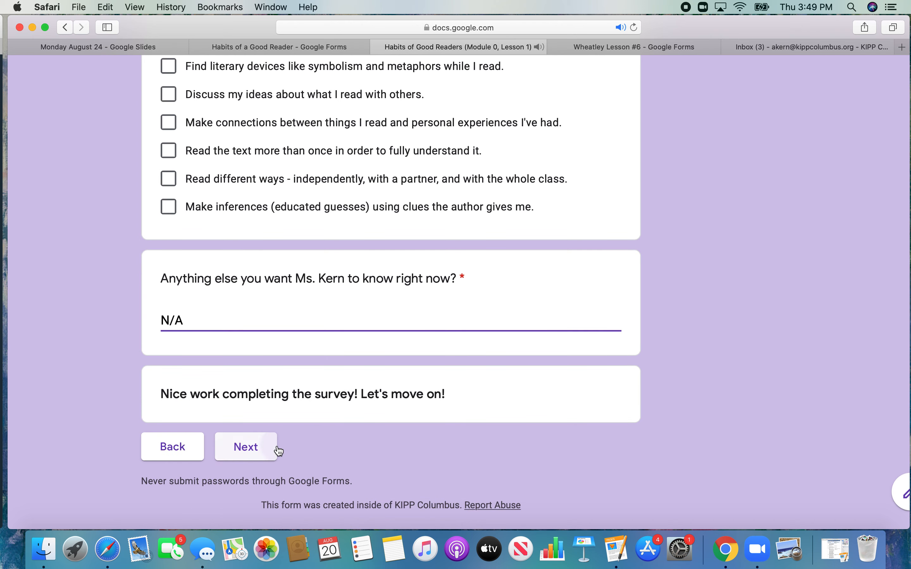
left_click(278, 449)
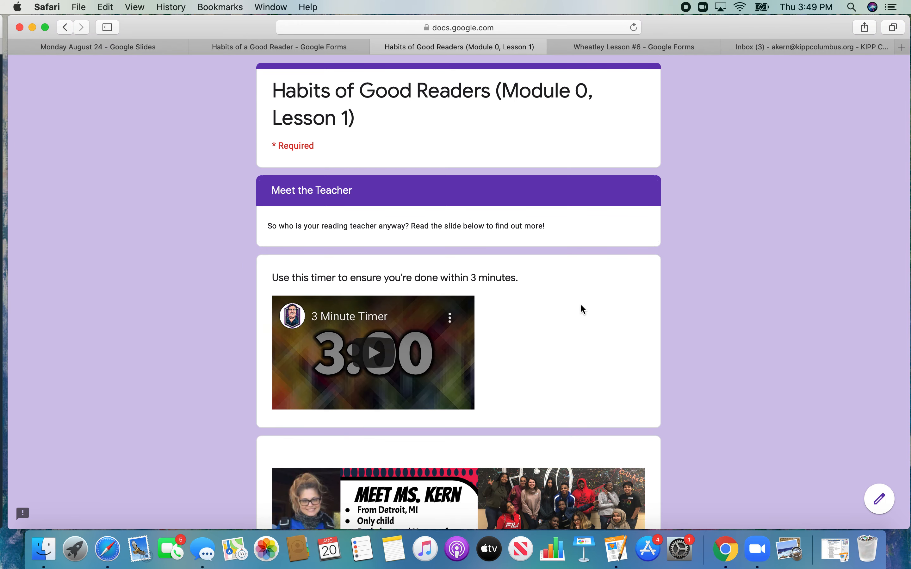
Advance through the Meet the Teacher and 7th Grade Reading Syllabus sections, keeping their filled-in answers
scroll(581, 309, "down", 15)
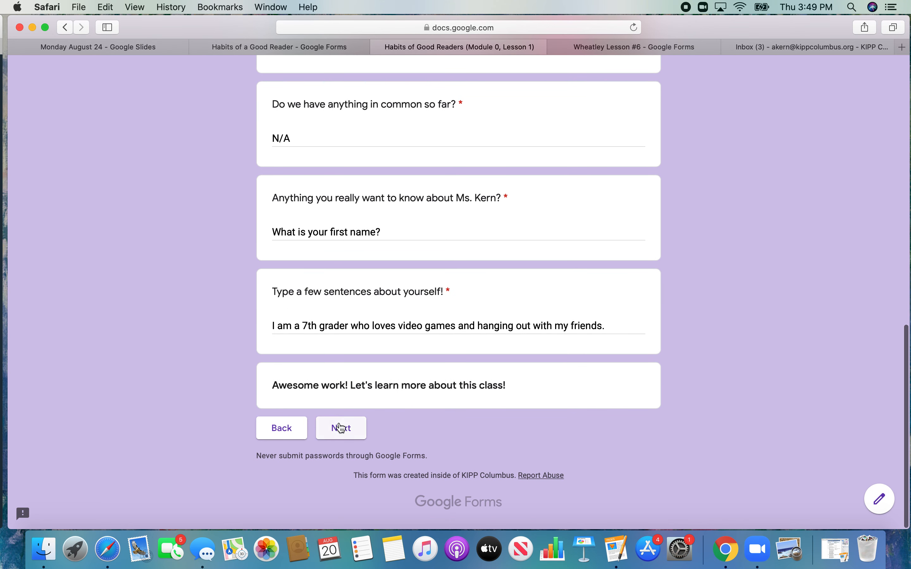
left_click(340, 428)
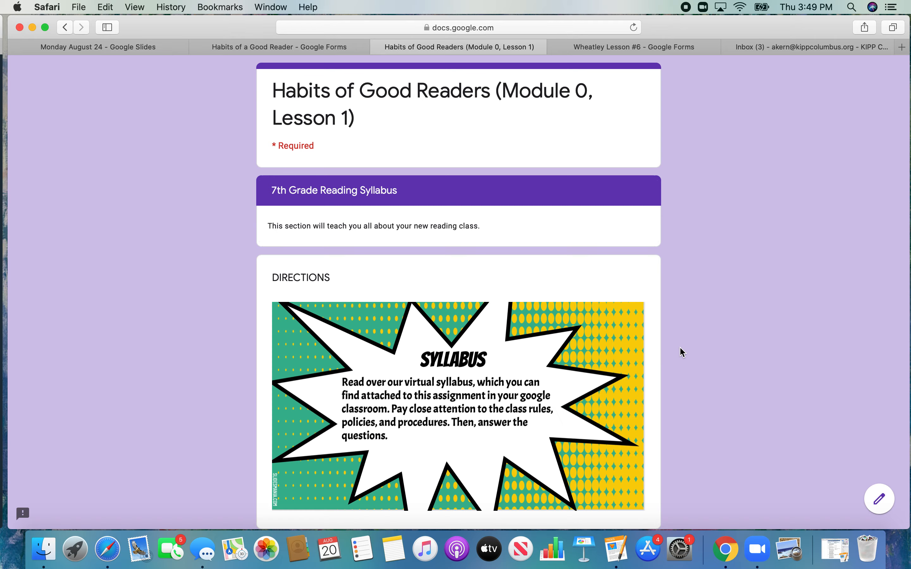
scroll(683, 352, "down", 20)
left_click(339, 424)
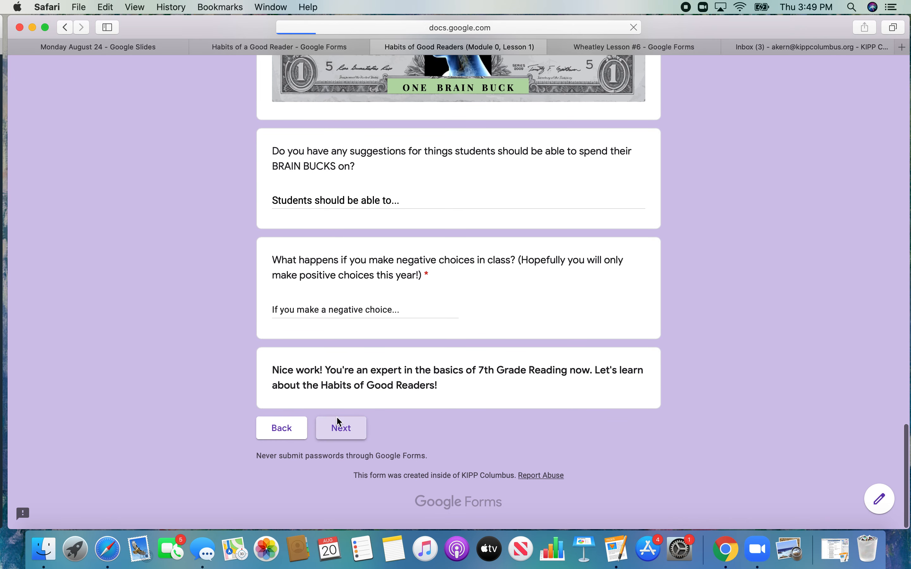
Play the example video in the Habits of Good Readers section briefly and pause it
scroll(649, 290, "down", 10)
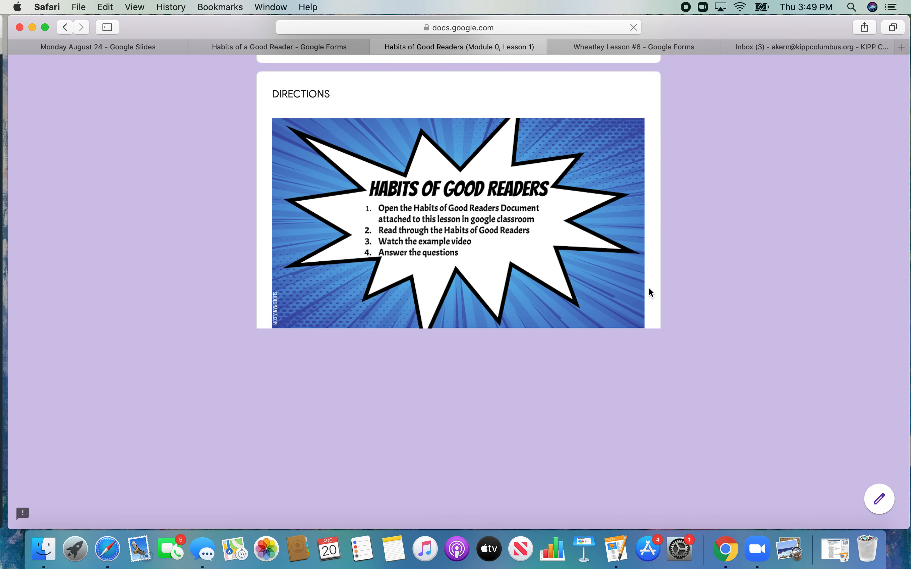
scroll(651, 293, "down", 5)
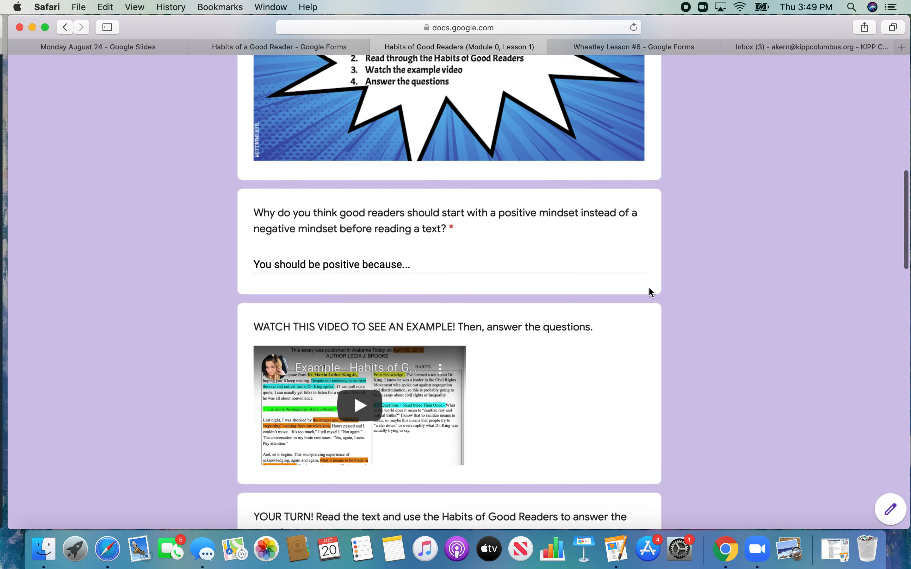
scroll(649, 288, "up", 3)
scroll(649, 289, "down", 3)
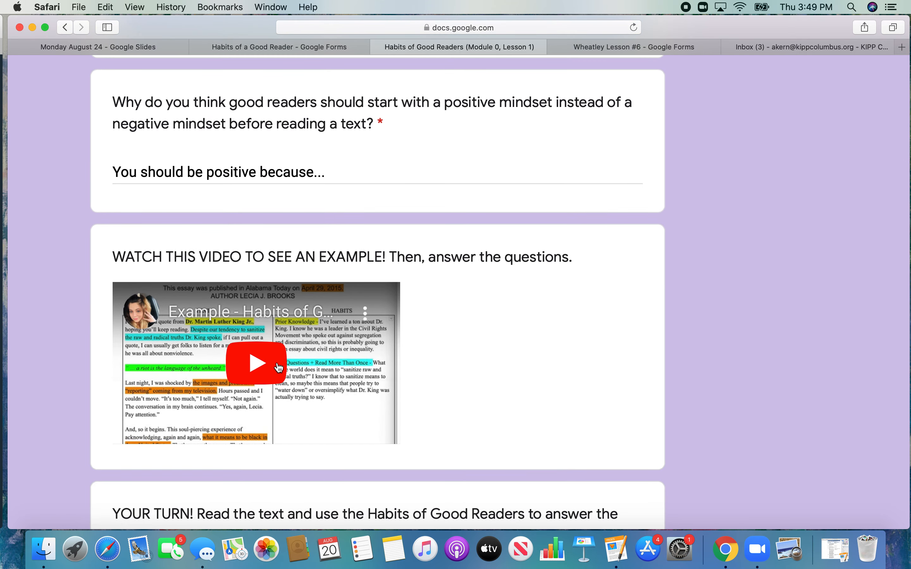
left_click(279, 367)
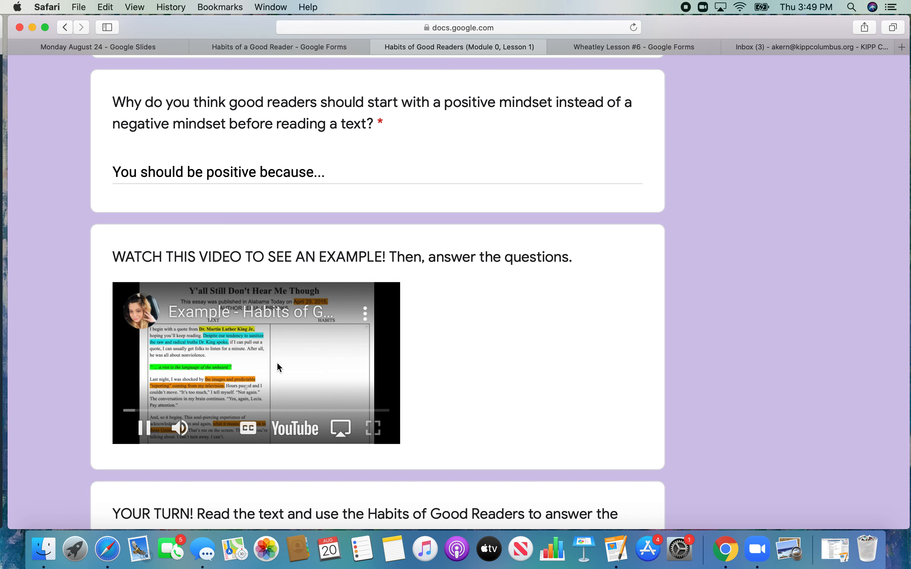
scroll(314, 373, "down", 1)
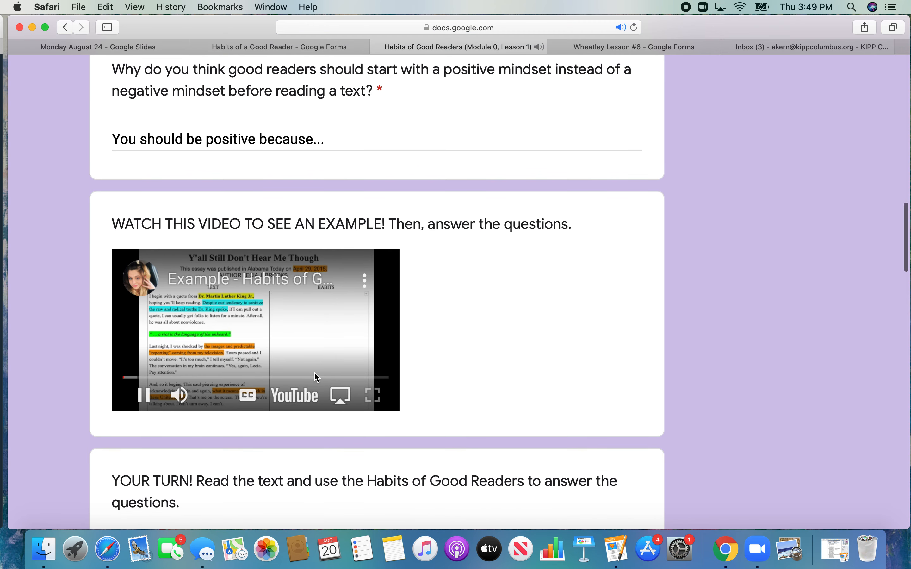
left_click(315, 327)
Read through the "Y'all Still Don't Hear Me Though" essay down to the question about reading strategies
scroll(632, 420, "down", 4)
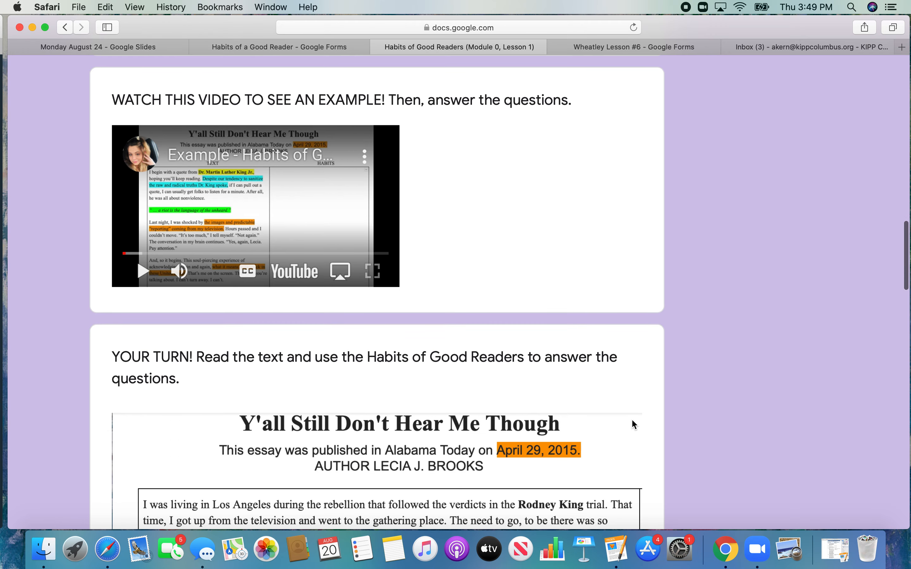
scroll(632, 419, "down", 5)
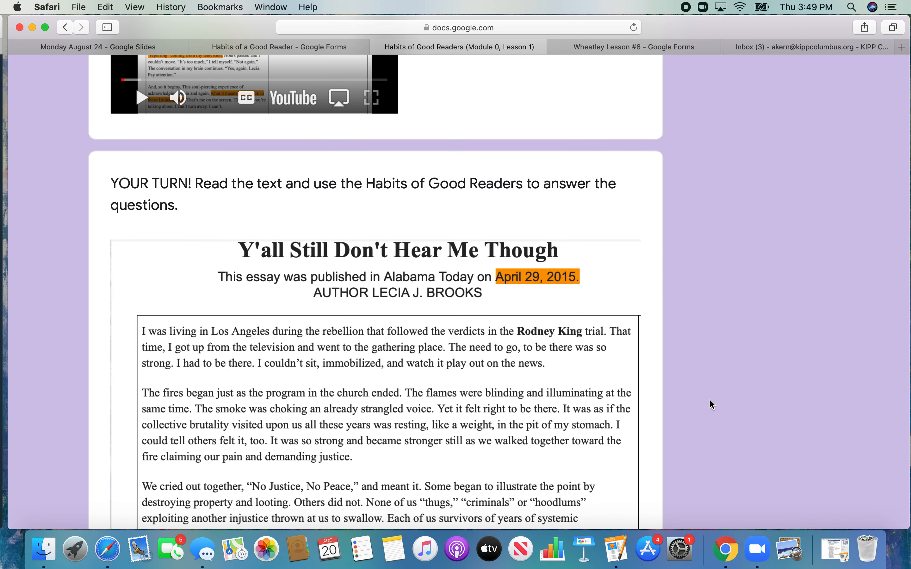
scroll(710, 400, "down", 3)
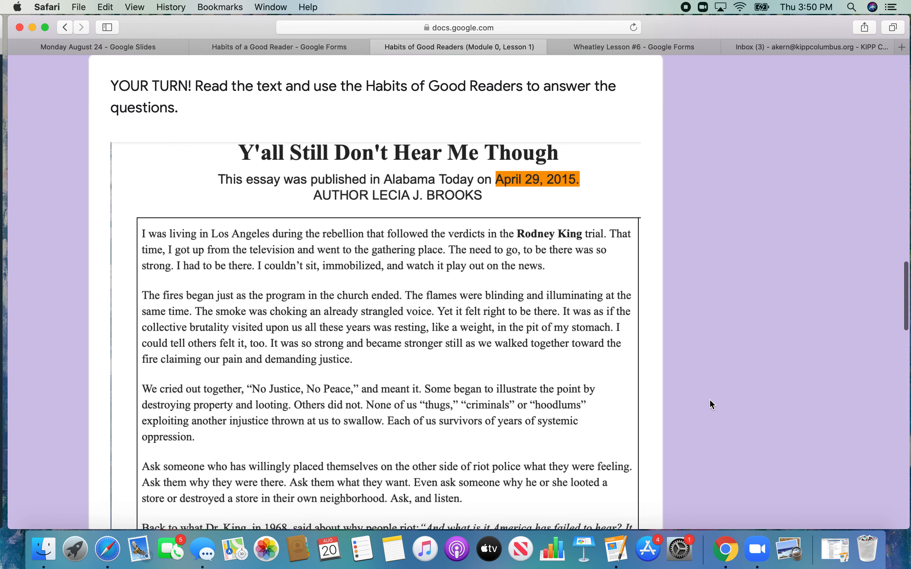
scroll(710, 400, "down", 1)
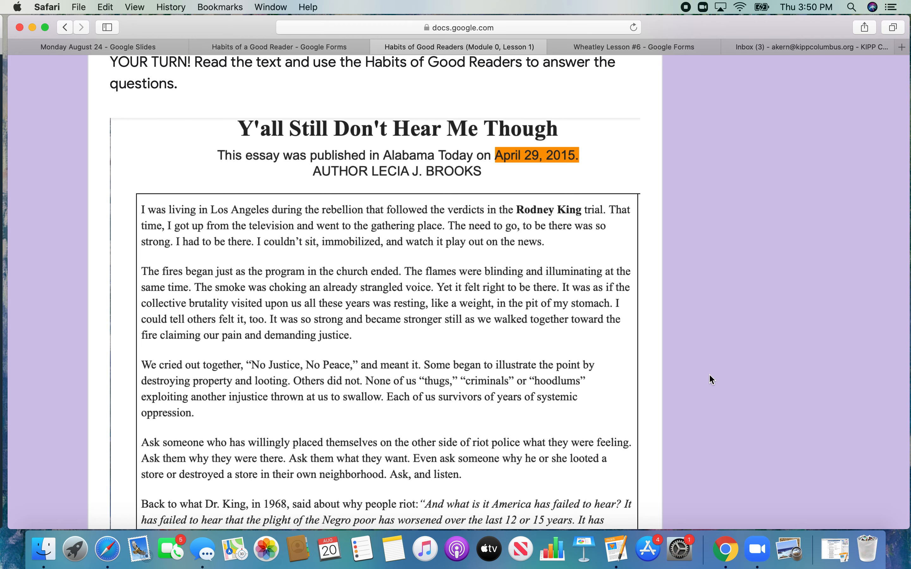
scroll(710, 375, "down", 3)
scroll(710, 374, "up", 1)
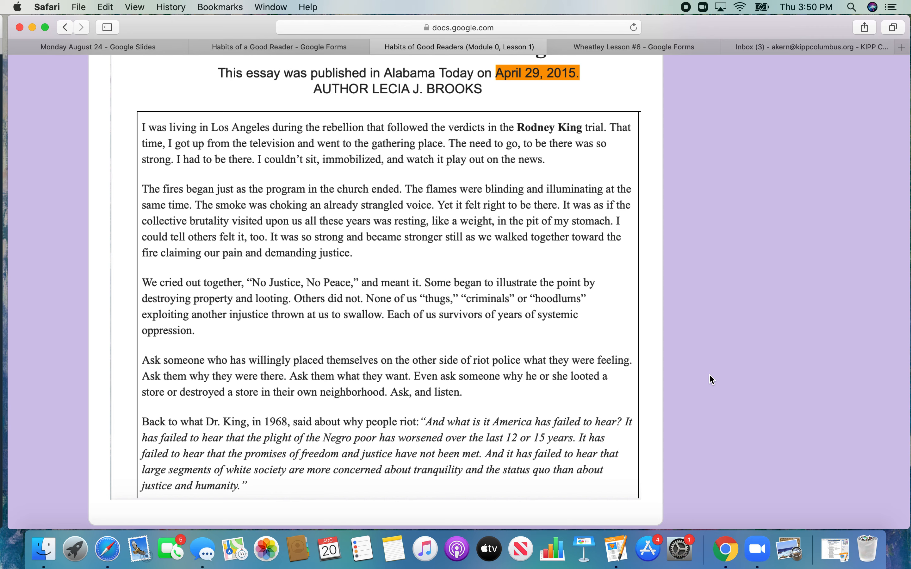
scroll(710, 374, "up", 3)
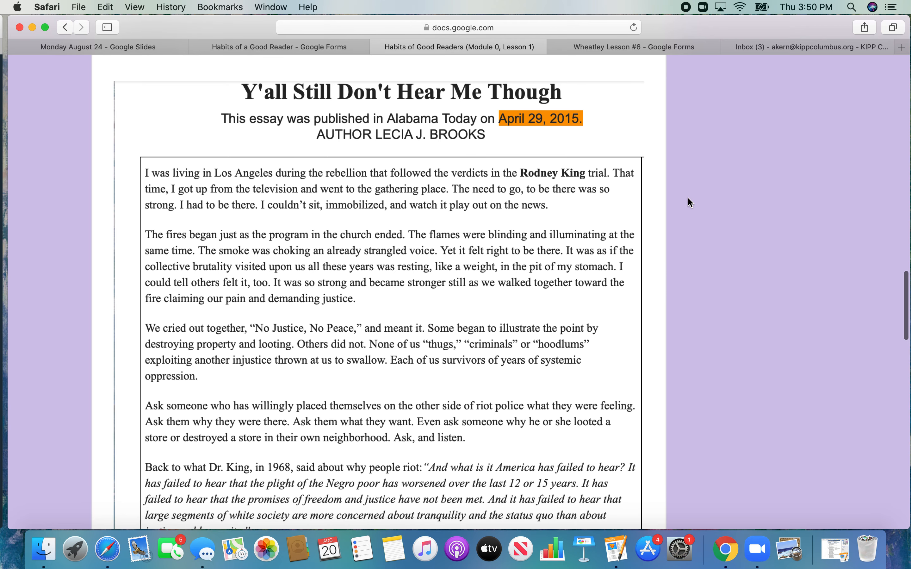
scroll(689, 198, "down", 6)
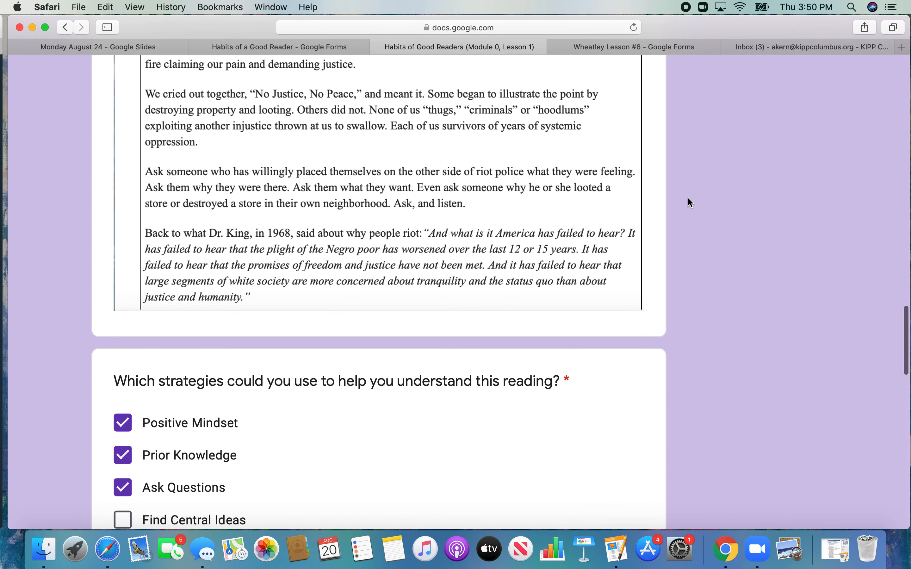
Review the reading strategies checklist and the sentence-starter question that asks for an explanation of one chosen strategy
scroll(689, 199, "up", 7)
scroll(688, 198, "down", 10)
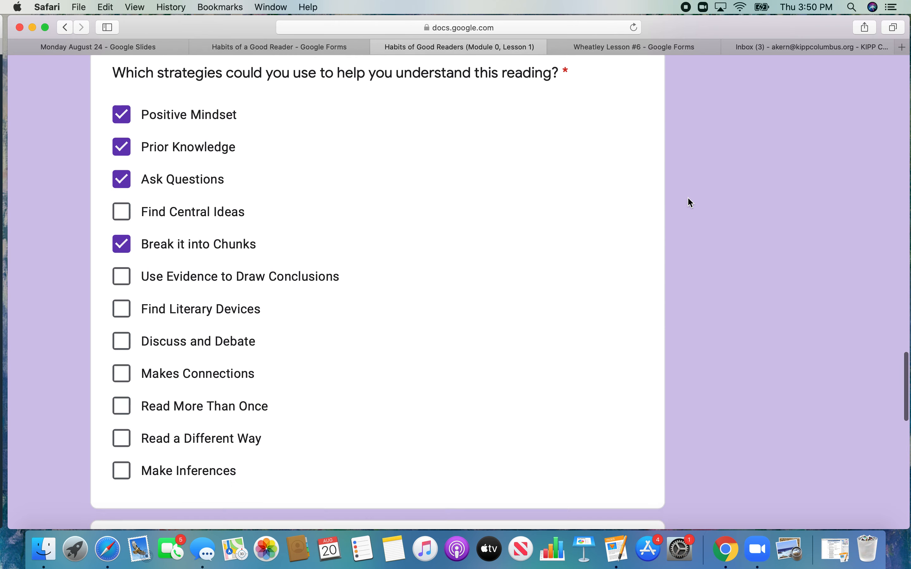
scroll(688, 198, "down", 10)
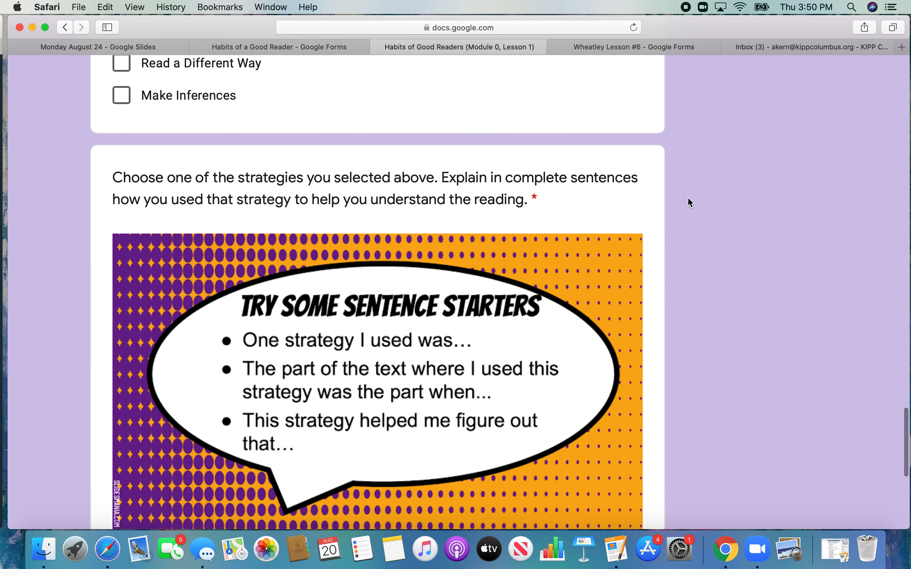
scroll(689, 197, "down", 5)
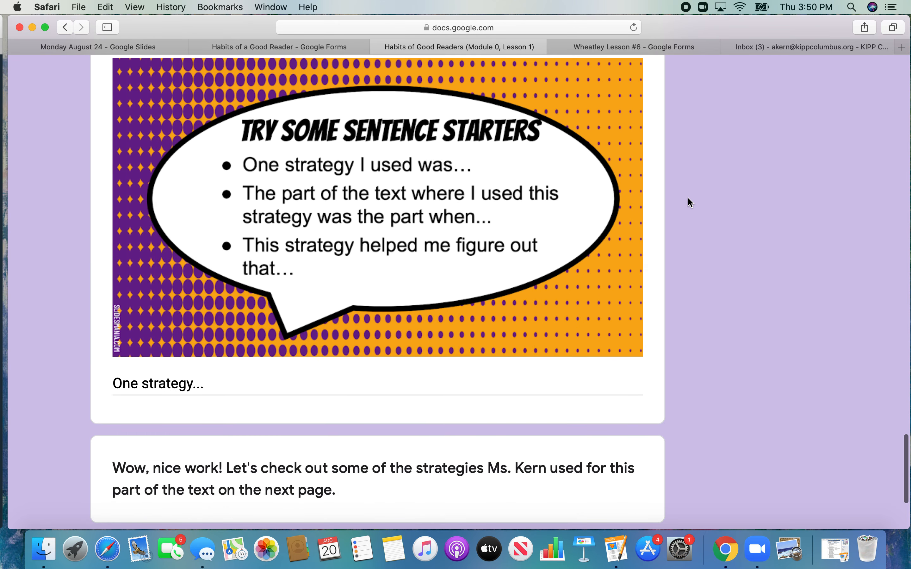
scroll(688, 198, "down", 2)
scroll(689, 198, "up", 5)
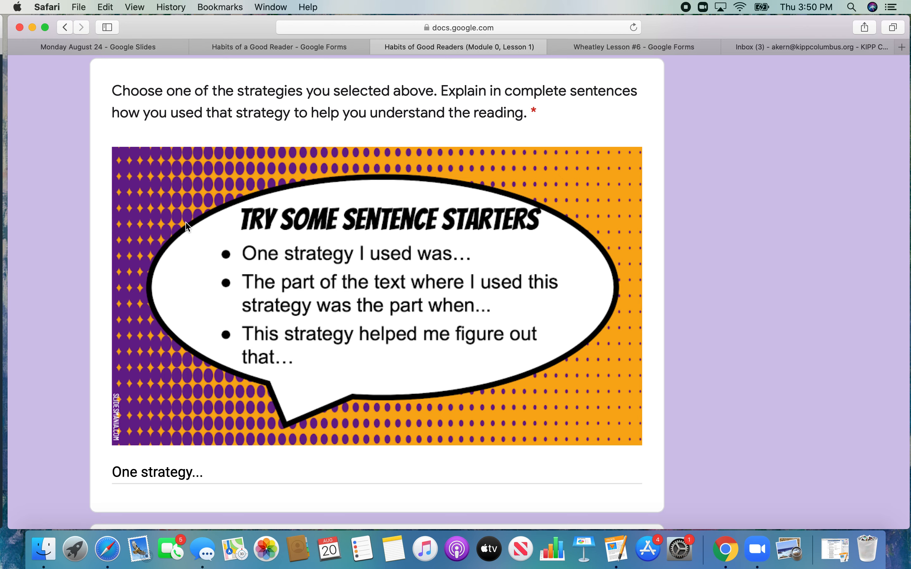
scroll(601, 391, "down", 3)
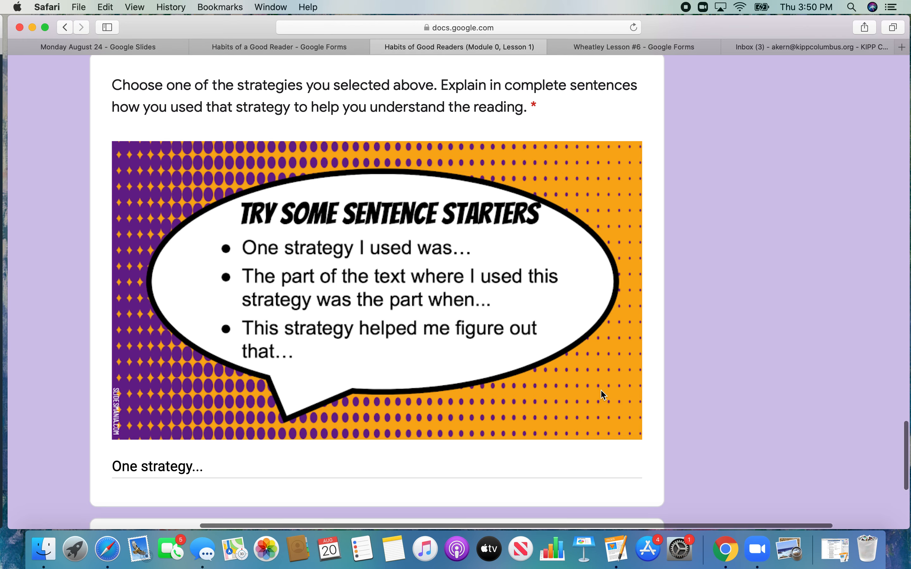
scroll(601, 392, "down", 5)
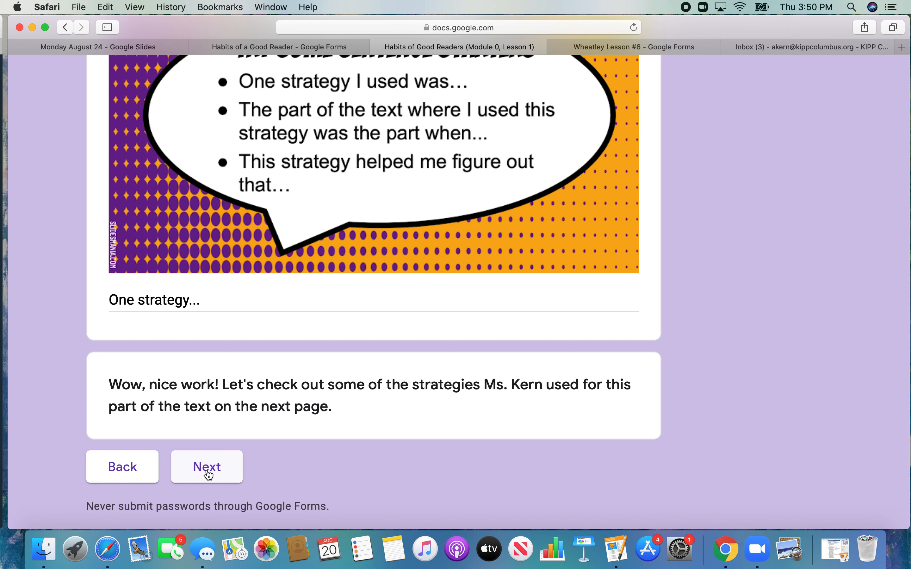
Return to the 7th Grade Reading Syllabus section and examine the sentence-starter answers about the course description and teacher emails
left_click(128, 472)
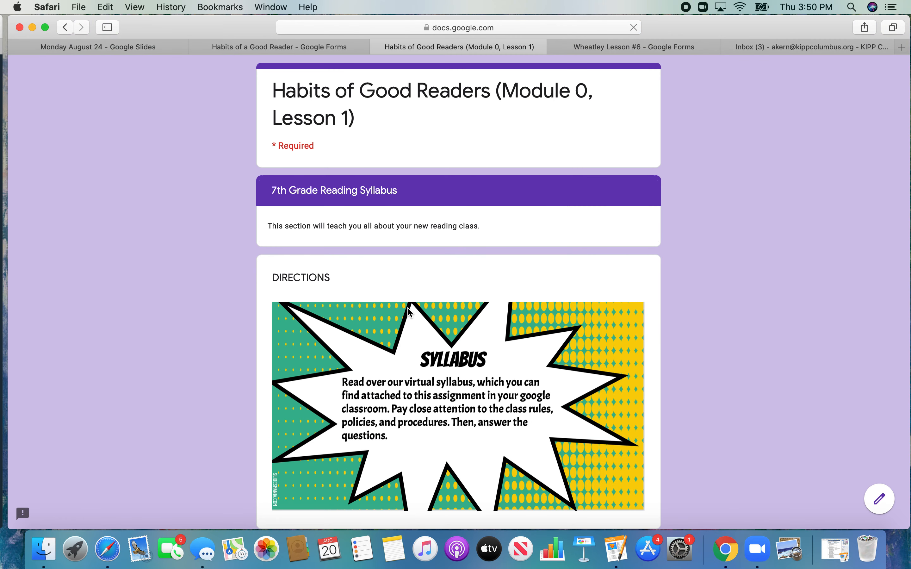
scroll(410, 312, "down", 5)
scroll(409, 312, "down", 10)
left_click(364, 251)
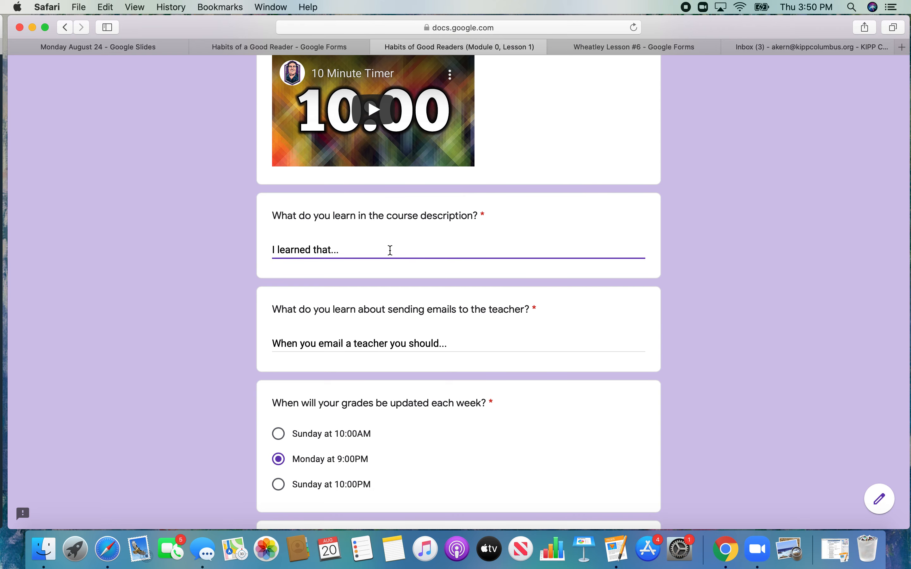
scroll(390, 250, "up", 3)
scroll(391, 250, "up", 2)
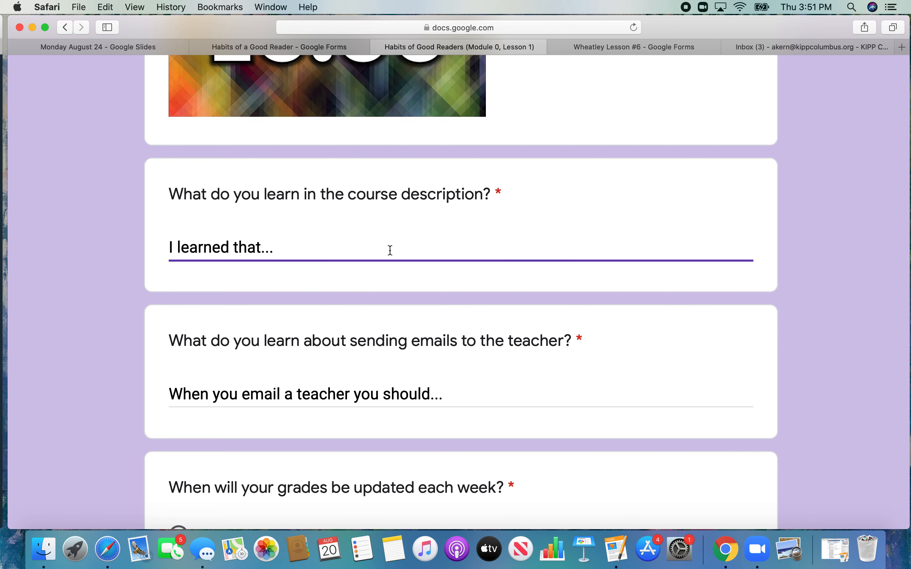
scroll(390, 251, "down", 1)
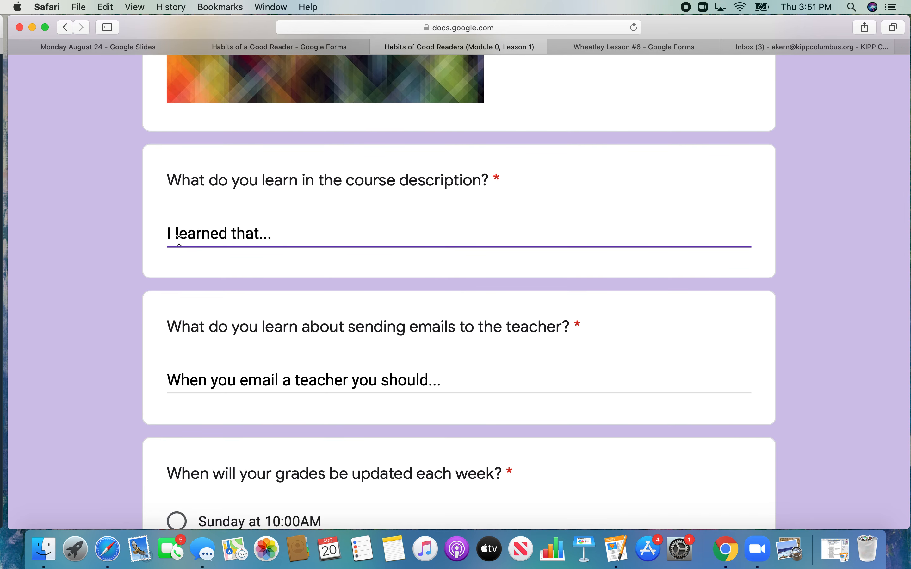
scroll(115, 261, "down", 1)
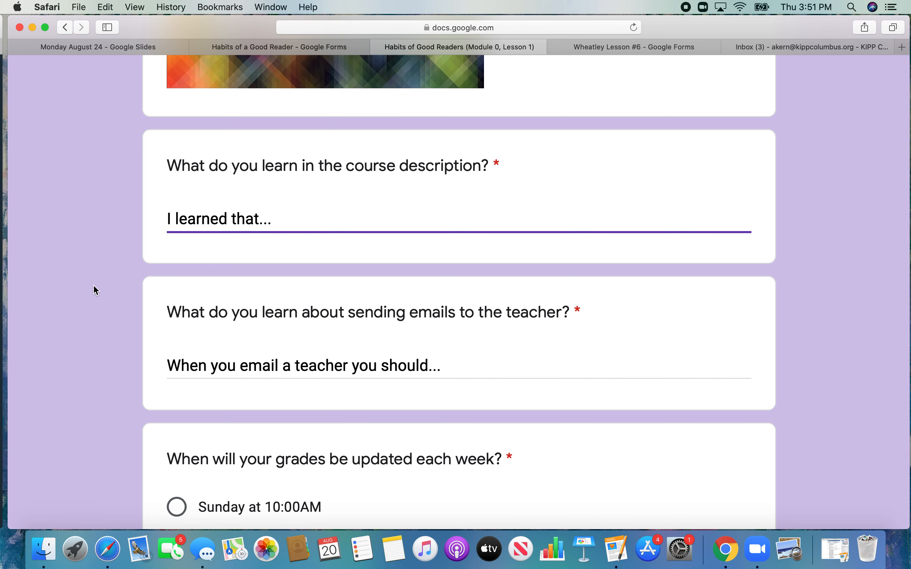
key("super+minus")
key("super+minus")
key("super+minus")
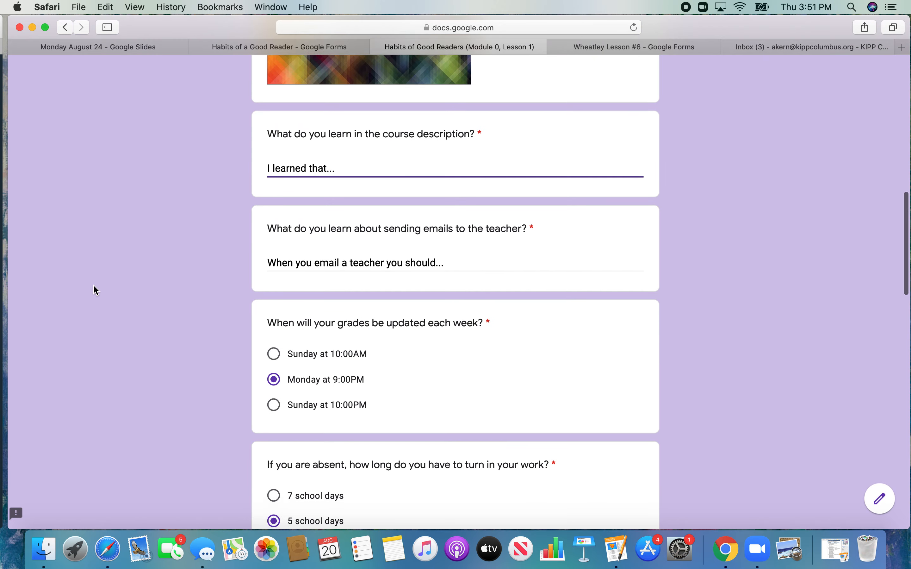
Advance through the 7th Grade Reading Syllabus and Habits of Good Readers sections to Check Your Work, keeping their filled-in answers
scroll(96, 290, "down", 15)
left_click(349, 426)
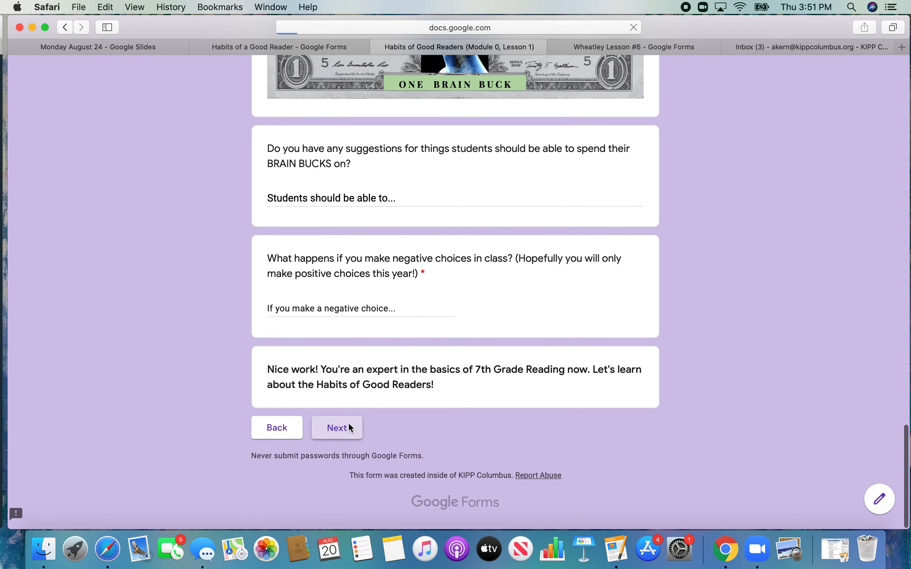
key("super+plus")
key("super+plus")
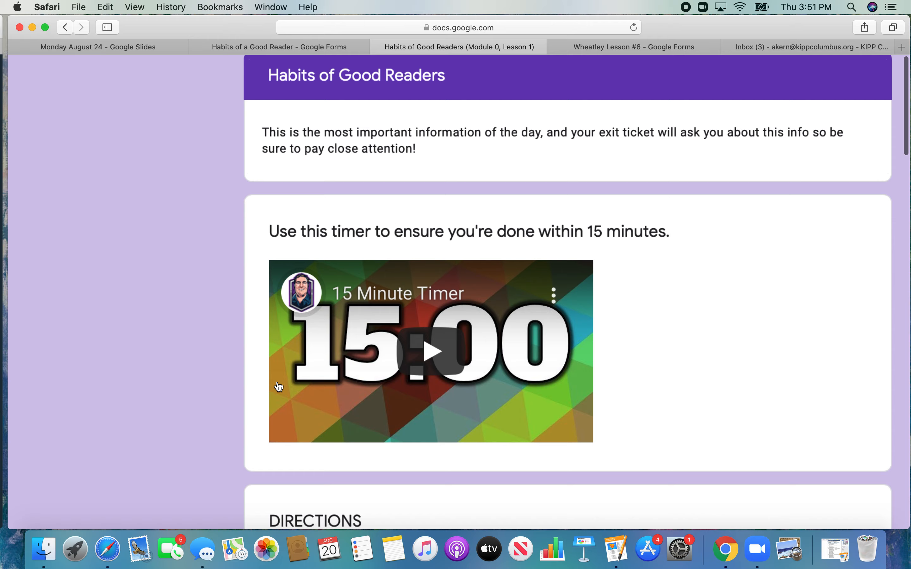
scroll(278, 386, "down", 15)
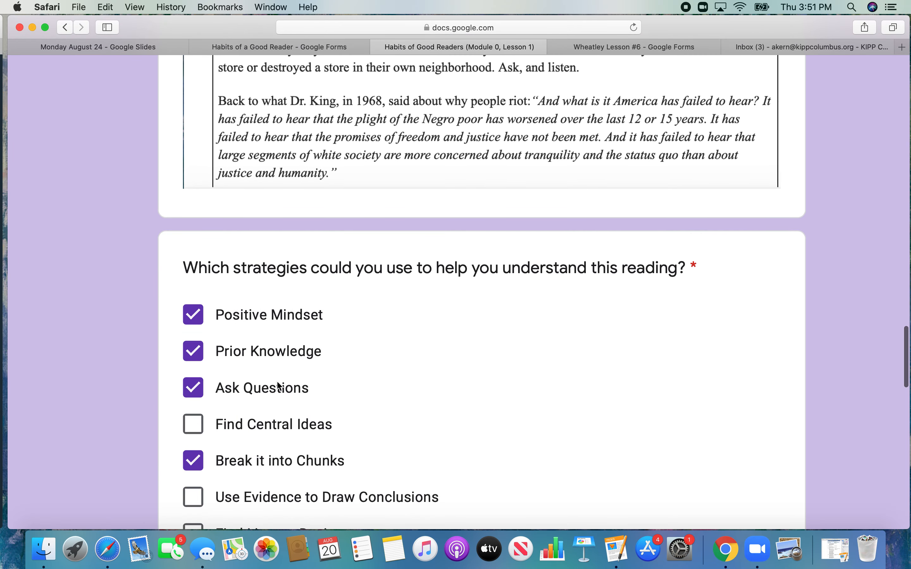
scroll(278, 386, "down", 12)
left_click(287, 382)
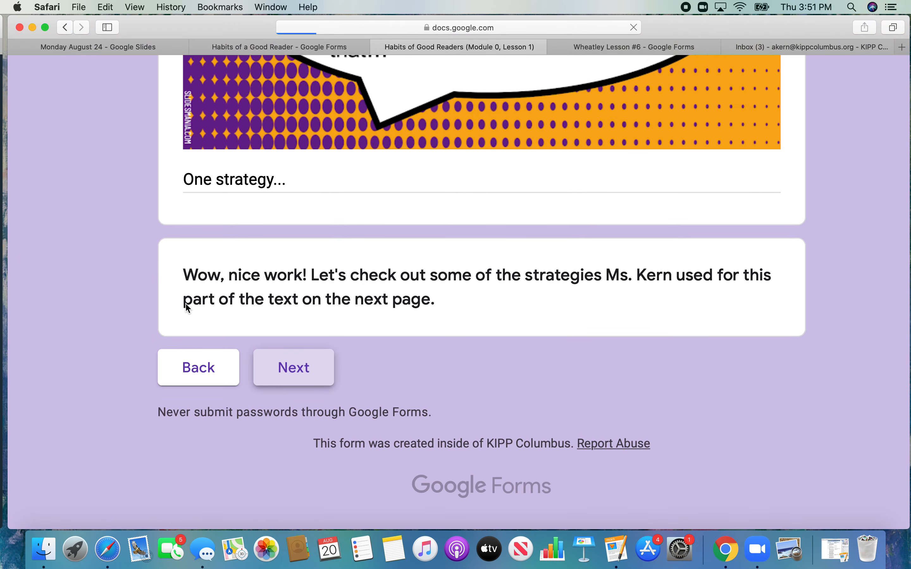
Examine the color-coded exemplar essay with its habits notes and the question comparing the student's answer to it
scroll(186, 303, "up", 3)
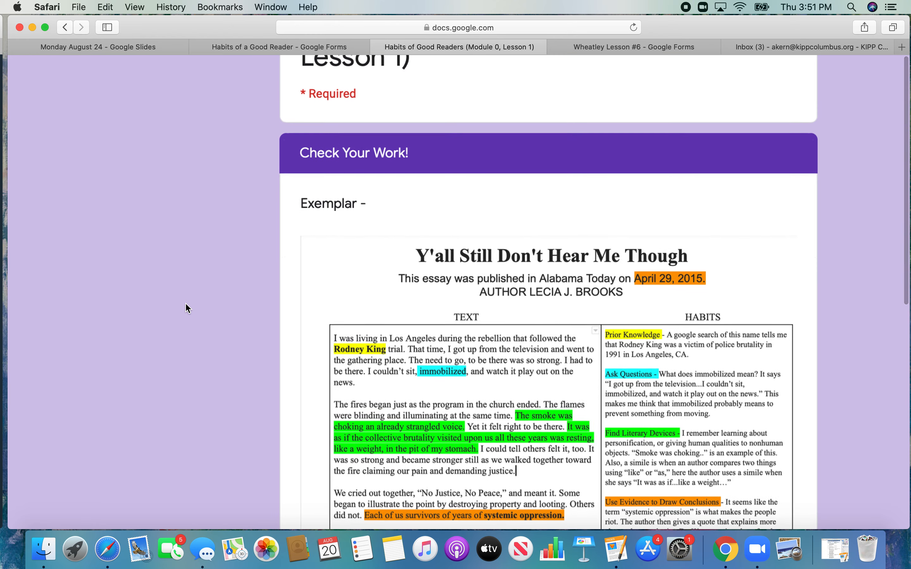
scroll(186, 303, "right", 2)
scroll(186, 303, "down", 3)
scroll(186, 303, "right", 2)
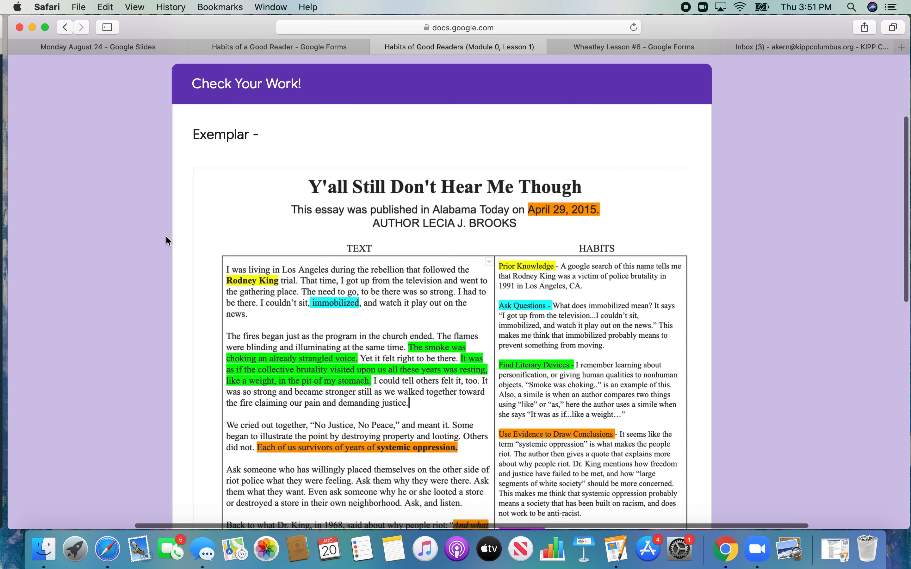
scroll(166, 237, "down", 2)
scroll(166, 236, "up", 5)
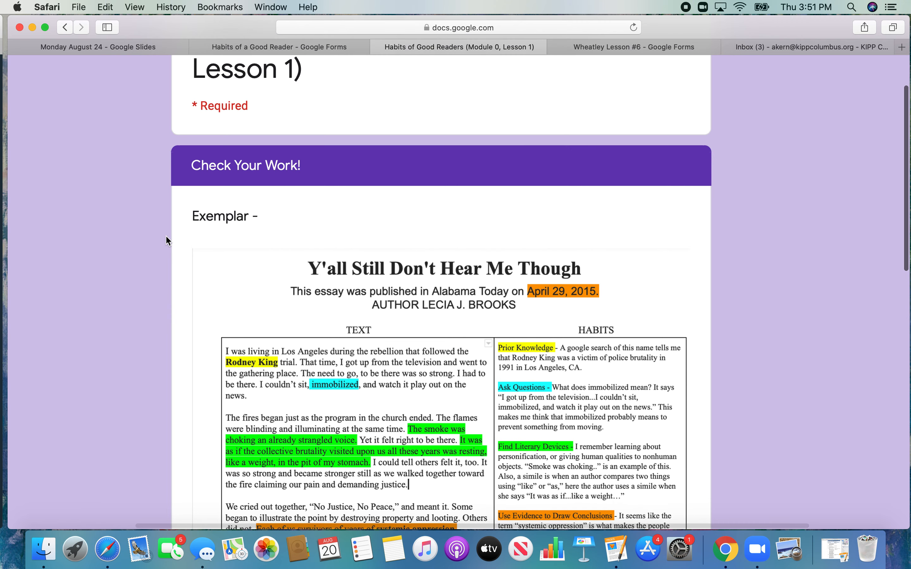
scroll(301, 194, "down", 5)
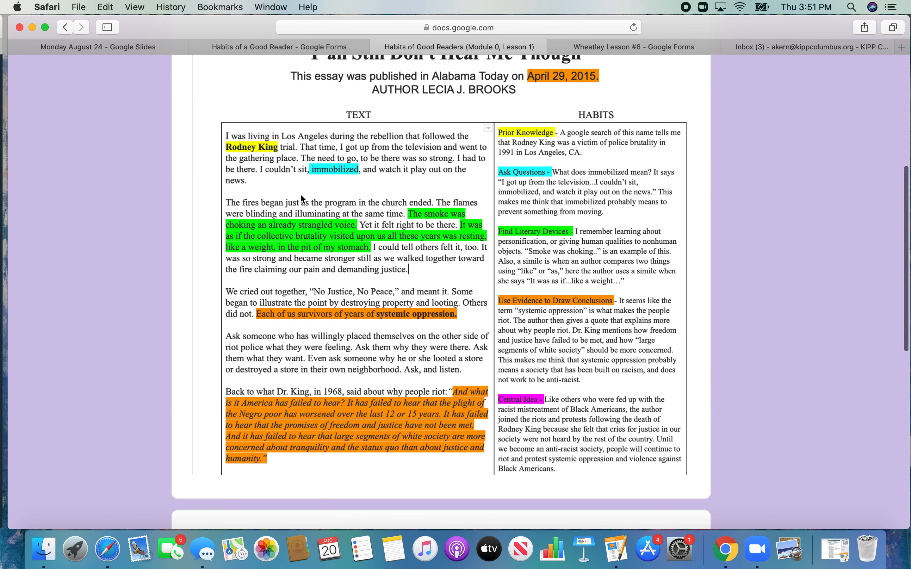
scroll(301, 195, "down", 8)
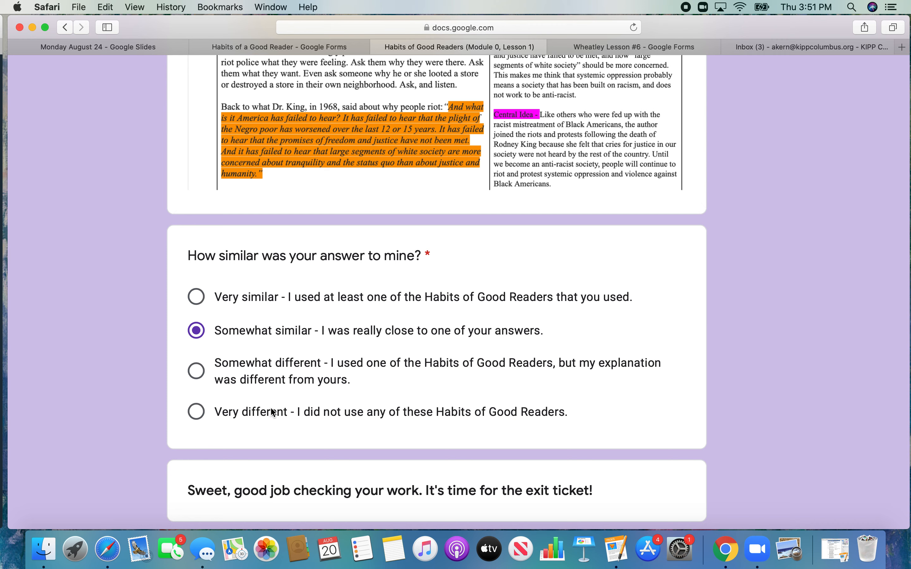
scroll(257, 390, "down", 3)
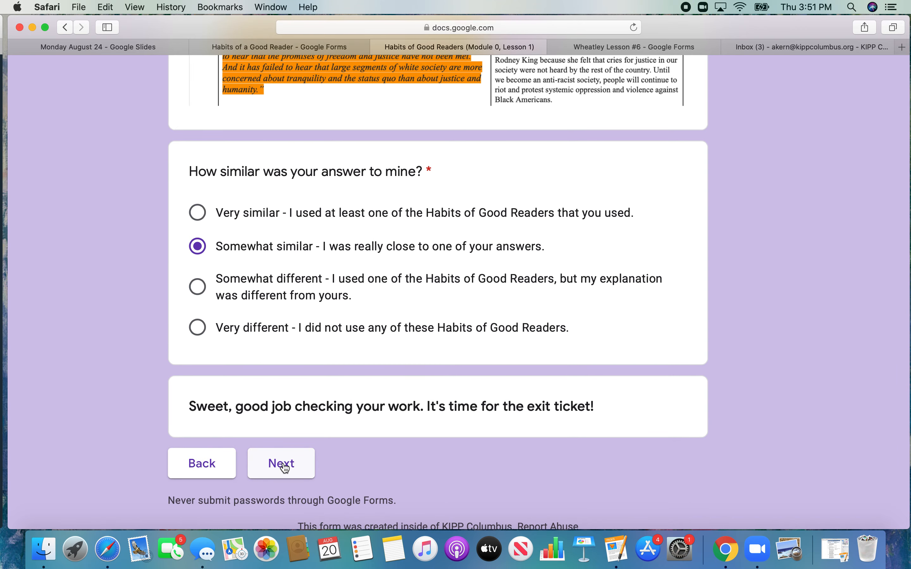
scroll(437, 340, "down", 3)
scroll(436, 340, "up", 6)
scroll(437, 340, "up", 6)
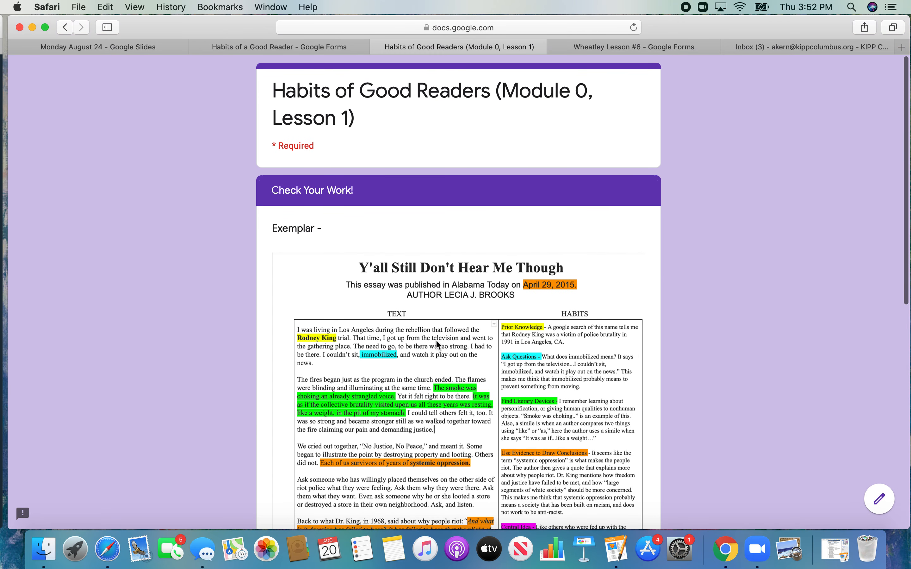
scroll(437, 340, "down", 4)
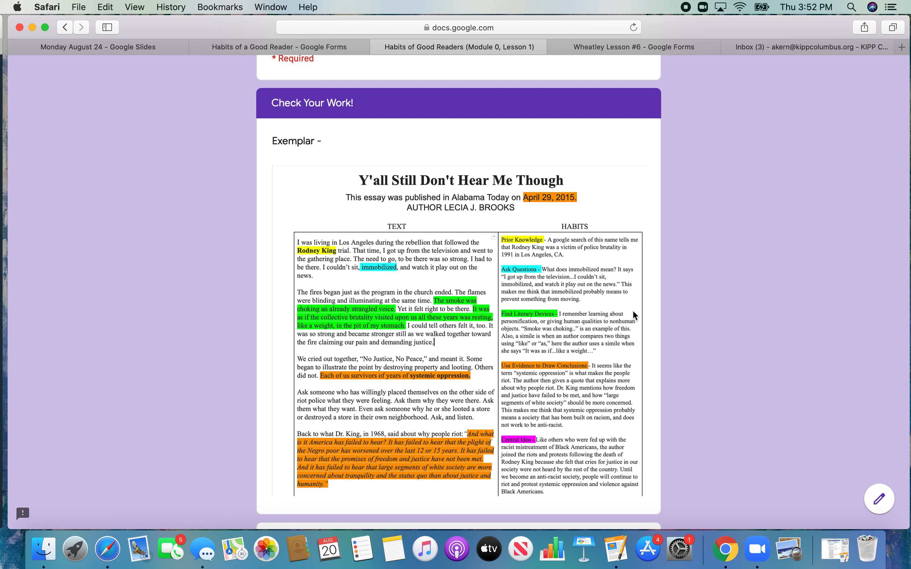
Switch to the Monday August 24 presentation and capture a screenshot of the full 7th Grade Reading title slide
left_click(144, 49)
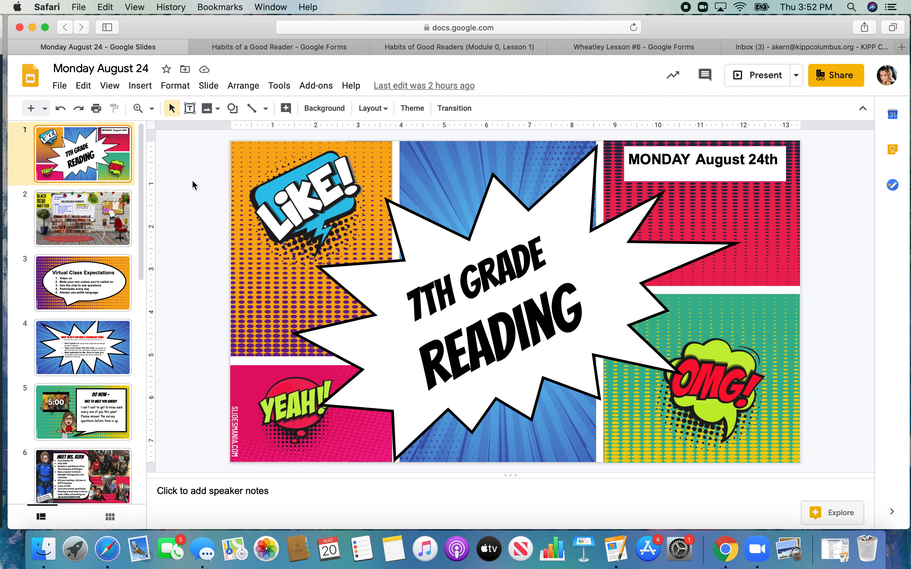
key("super+shift+4")
left_click_drag(232, 140, 800, 463)
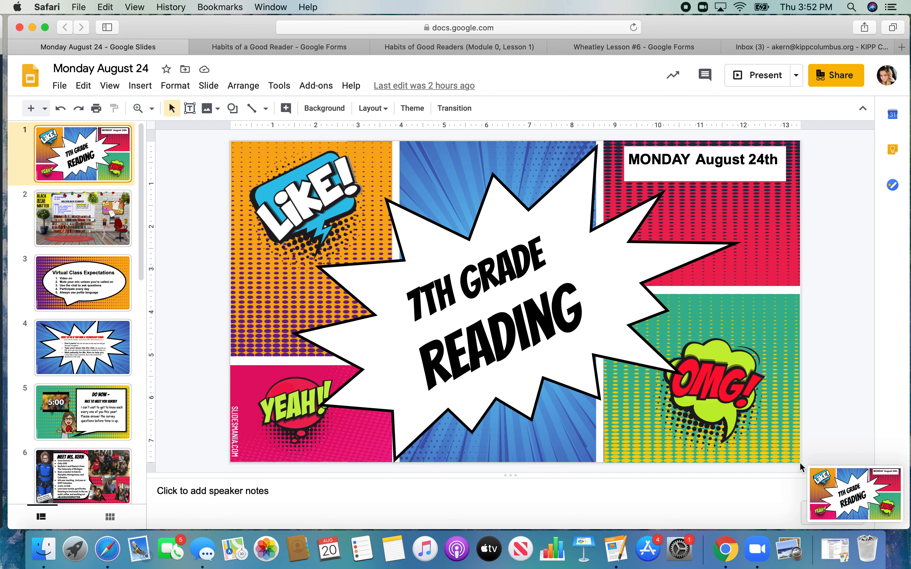
Capture a screenshot of the full Virtual Class Expectations slide
left_click(108, 281)
key("super+shift+4")
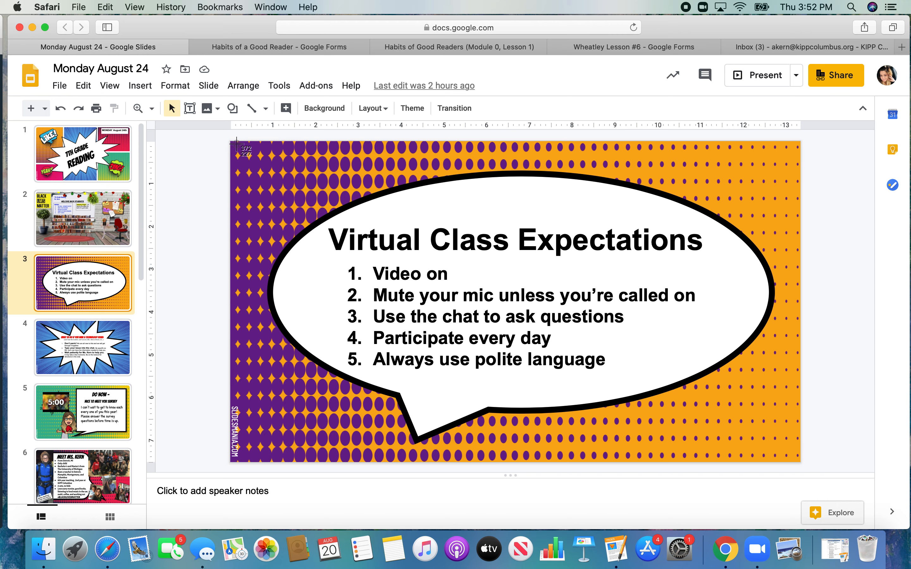
left_click_drag(231, 141, 800, 462)
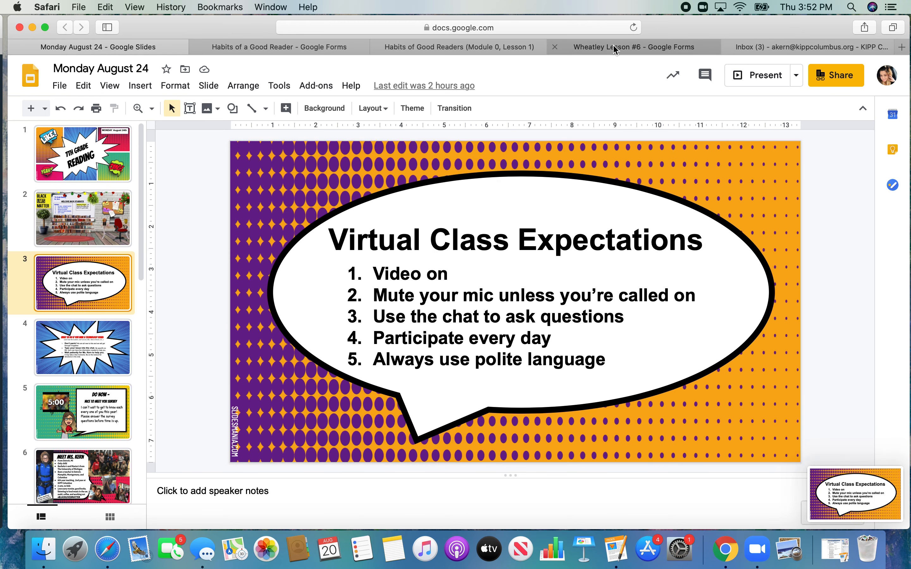
Switch to Google Classroom and open the classwork page of the Reading_Class of 2026 class
left_click(322, 50)
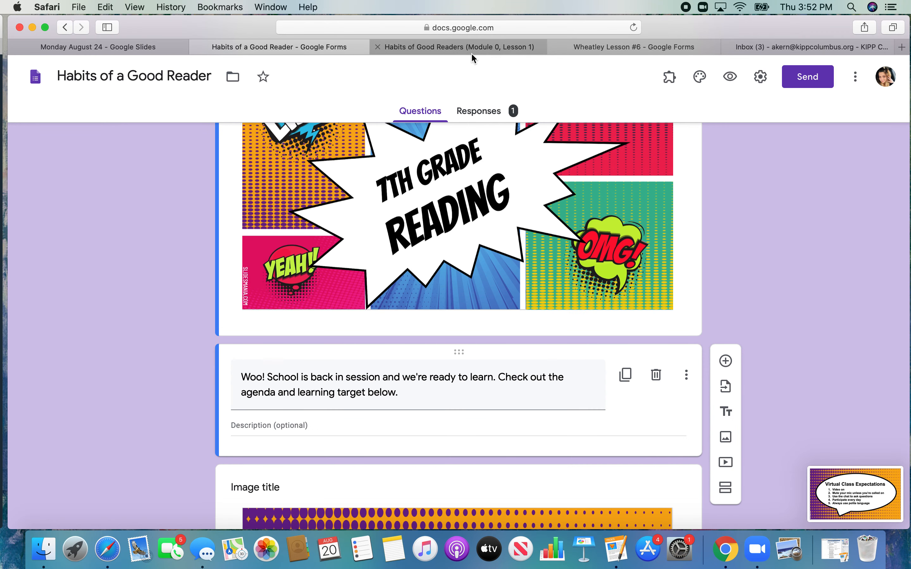
left_click(472, 49)
left_click(626, 48)
left_click(780, 53)
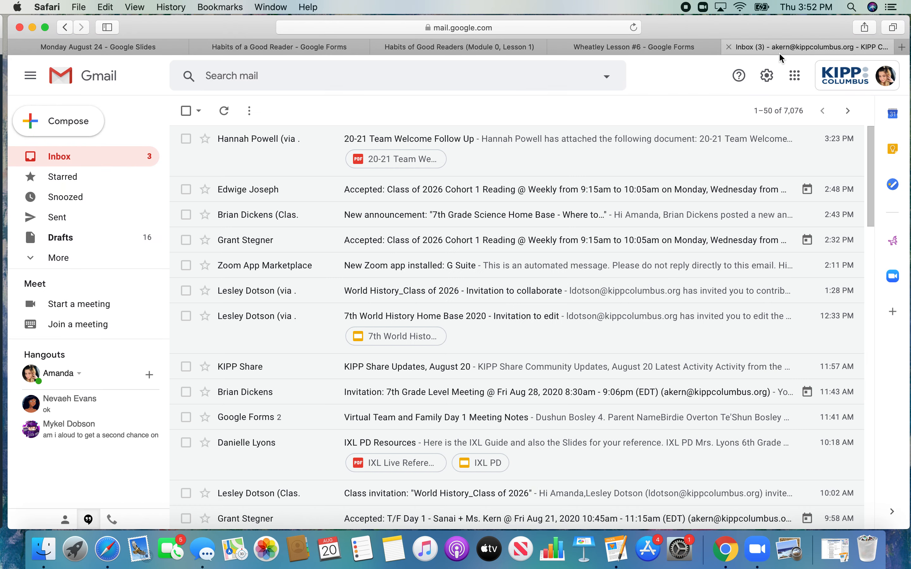
left_click(793, 81)
left_click(811, 188)
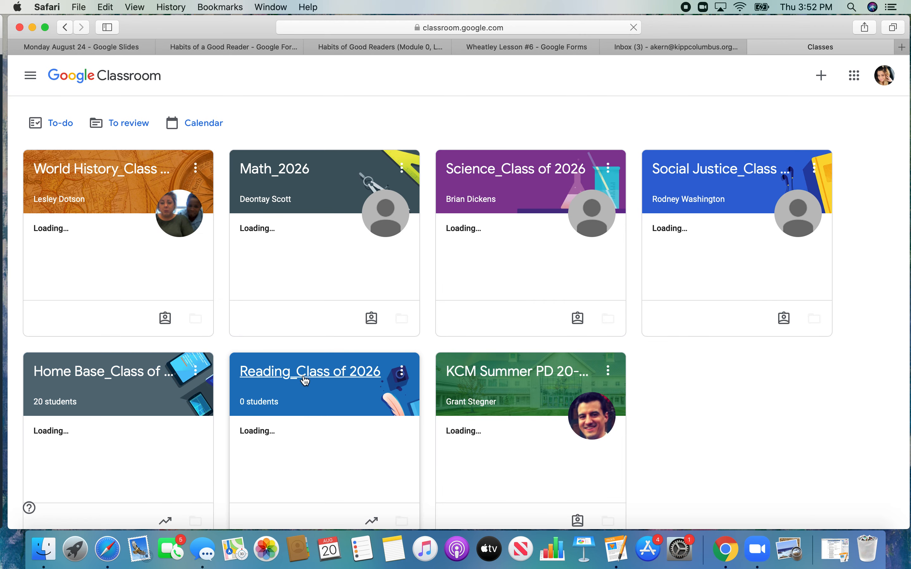
left_click(295, 393)
left_click(417, 75)
Start a new assignment for the class and attach a newly created Google Form to it
left_click(252, 115)
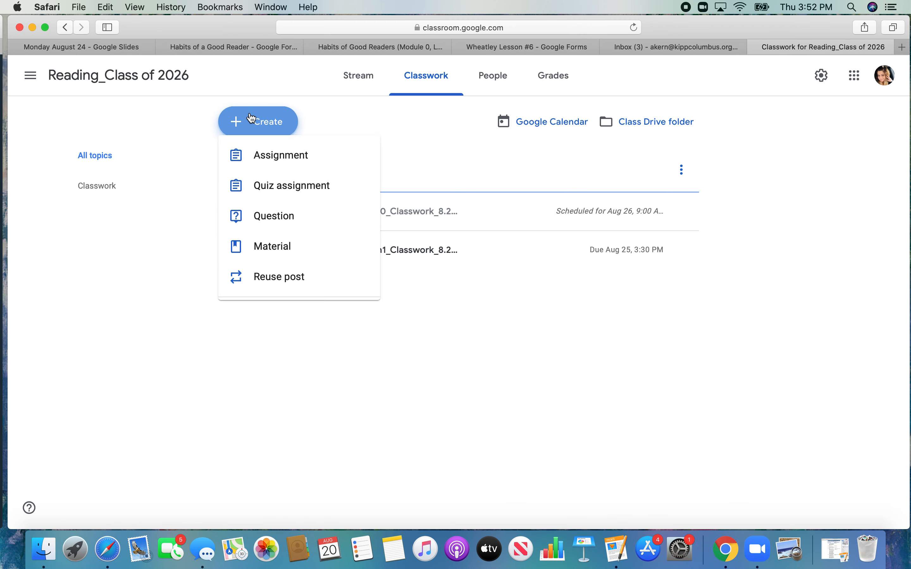
left_click(282, 161)
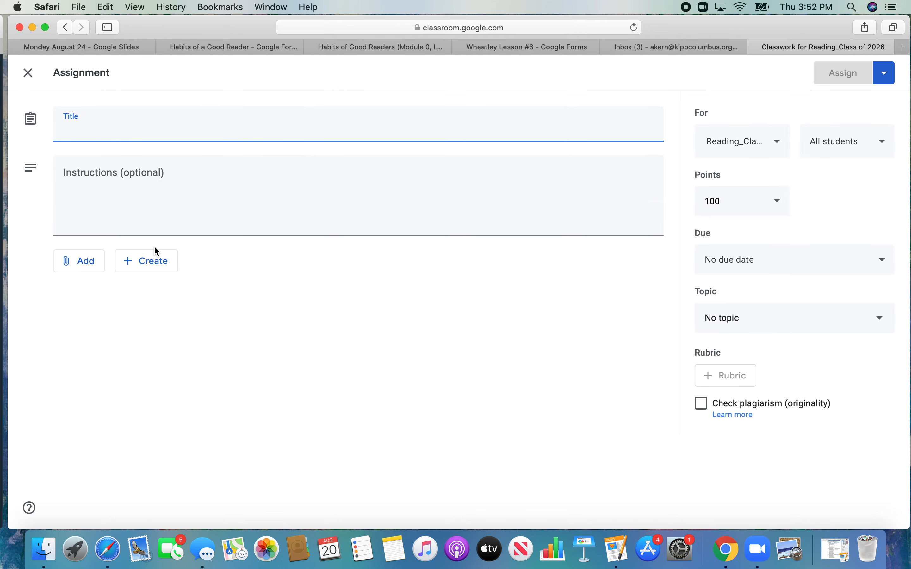
left_click(147, 261)
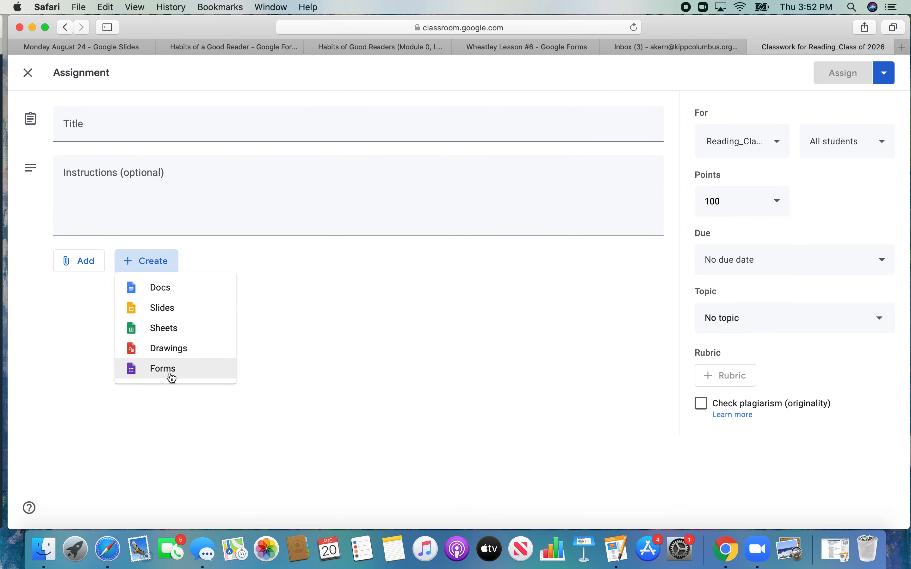
left_click(172, 377)
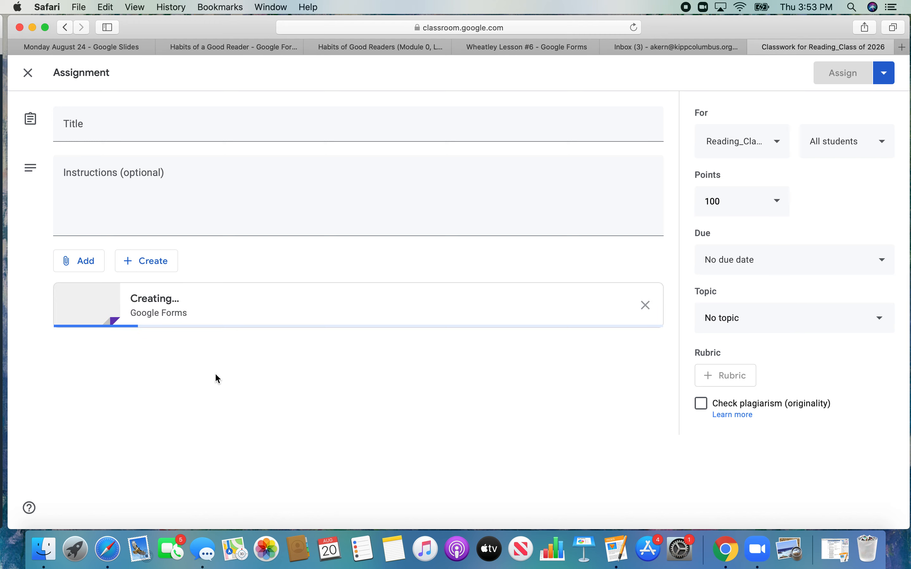
Open the assignment's attached untitled form and give it the colourful jelly candy header image from the Work and School themes
left_click(173, 300)
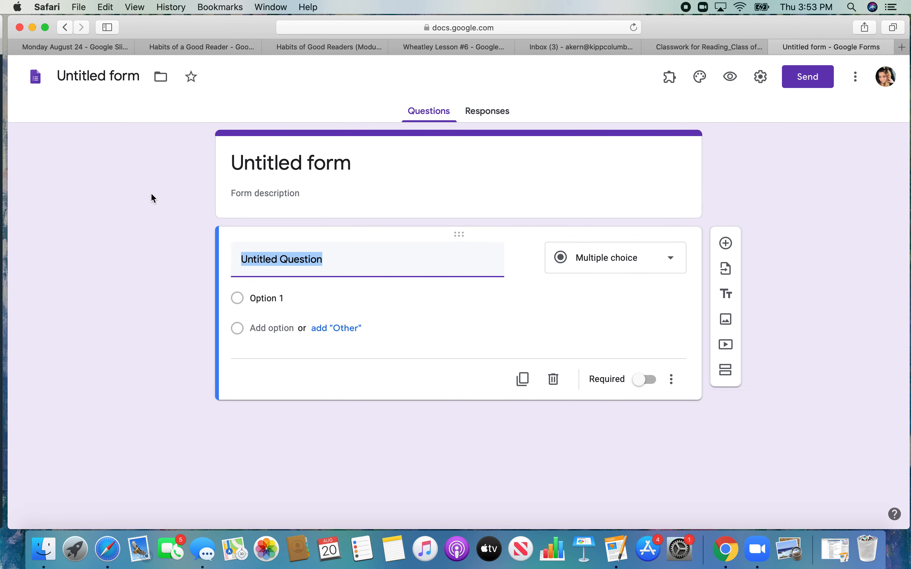
left_click(699, 80)
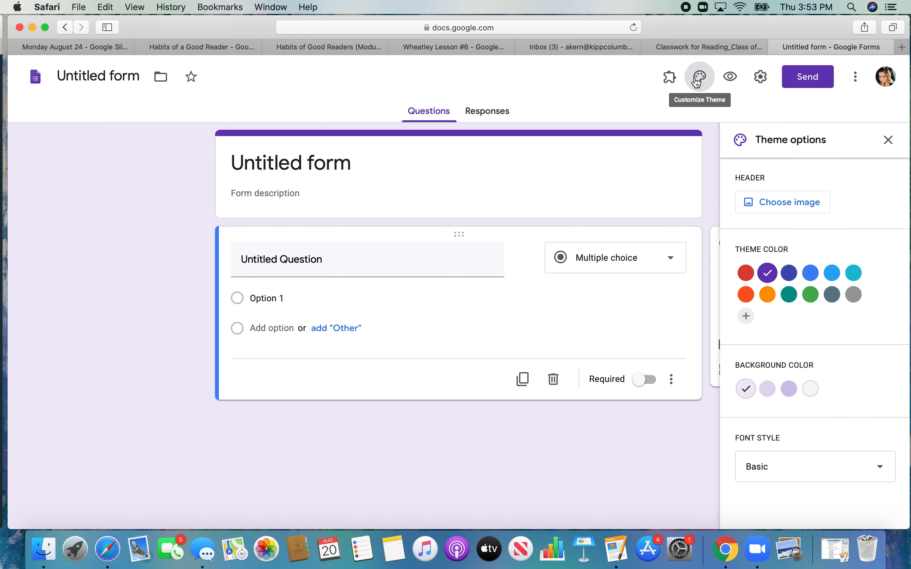
left_click(817, 211)
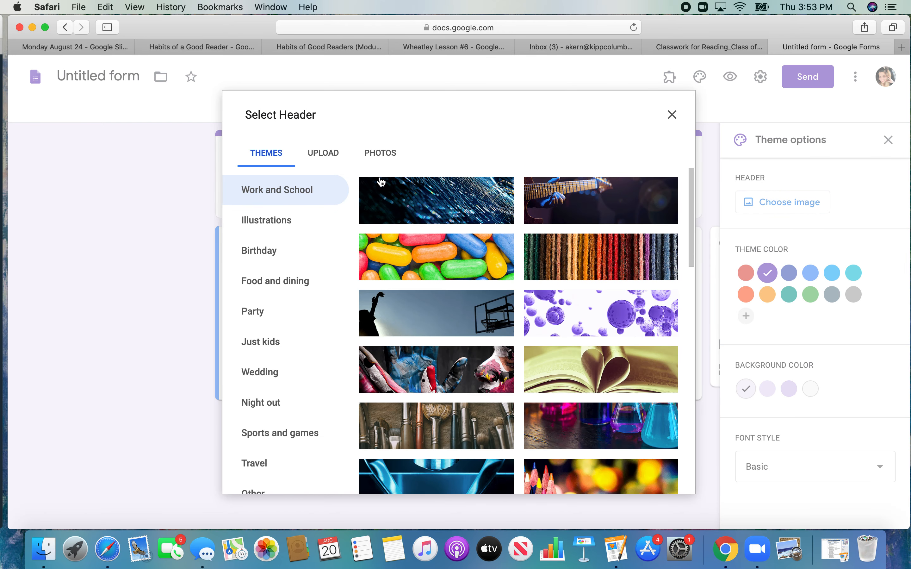
left_click(451, 260)
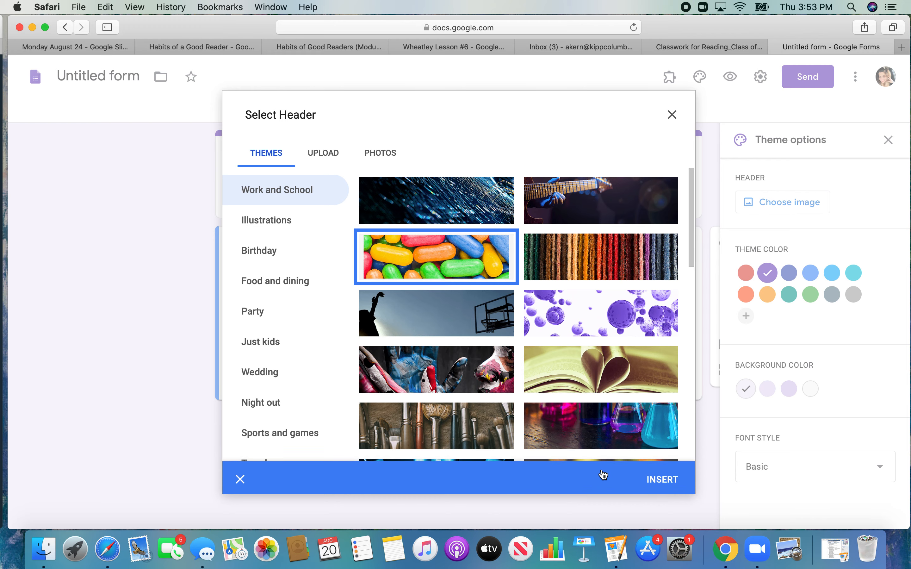
left_click(663, 481)
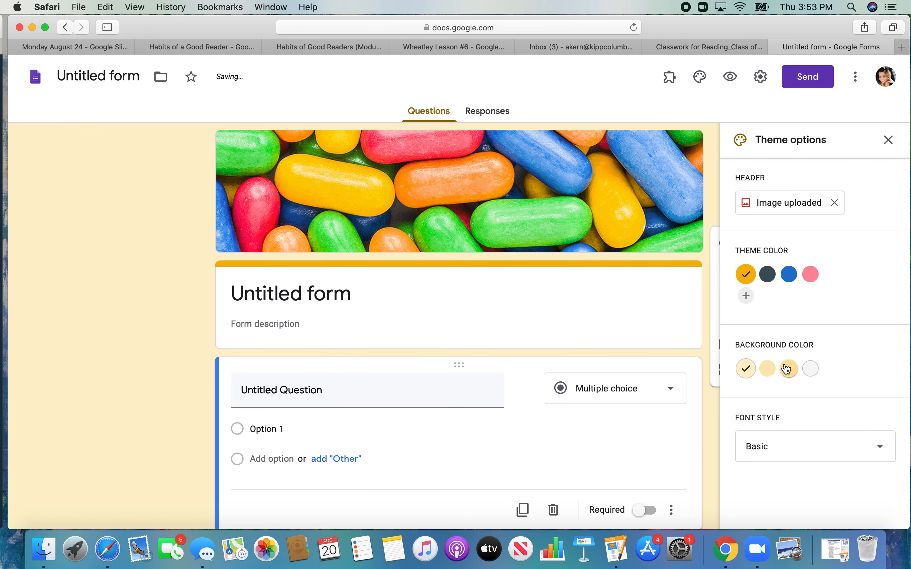
Try the blue and dark theme colours, return to the orange one, and apply the darkest yellow background colour
left_click(788, 368)
left_click(790, 274)
left_click(768, 274)
left_click(746, 274)
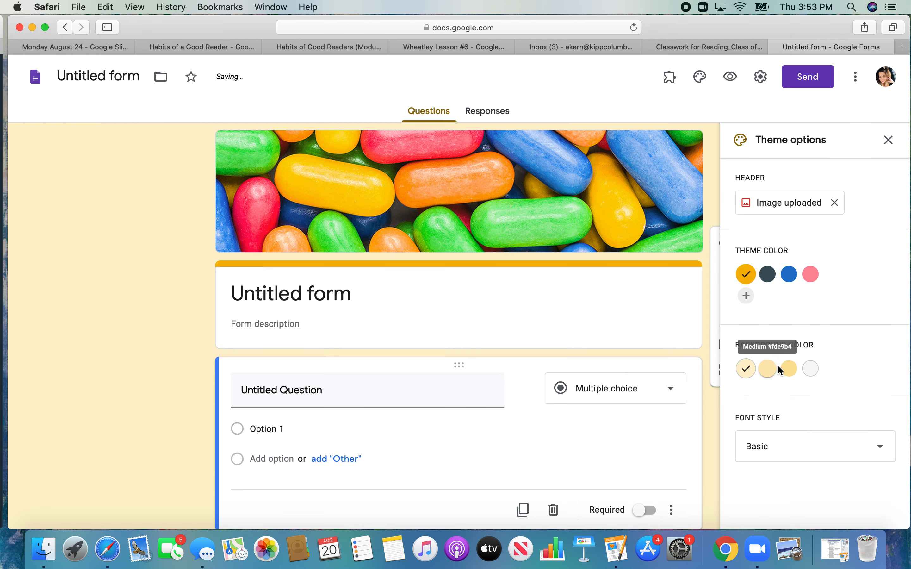
left_click(788, 368)
left_click(888, 139)
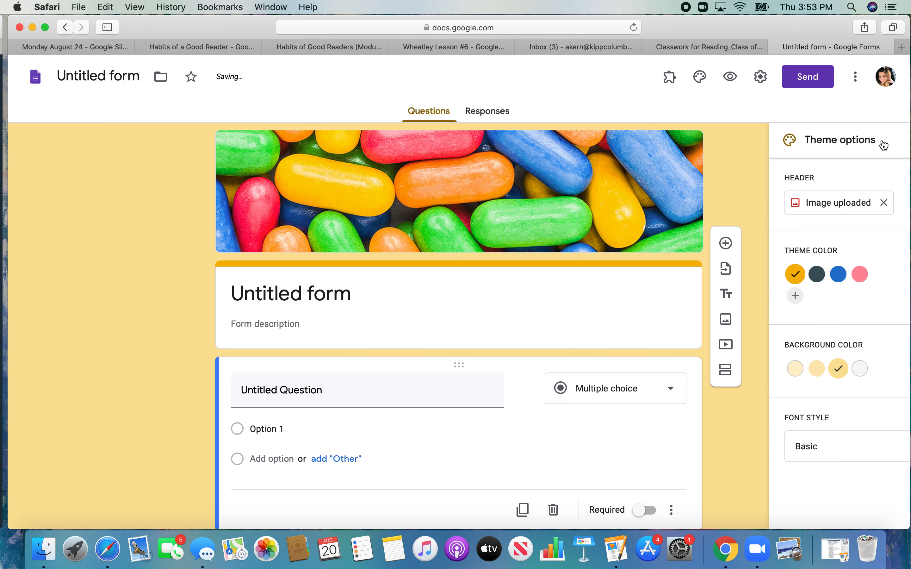
Title the form "Module 1, Lesson 1"
scroll(827, 173, "down", 2)
left_click(336, 227)
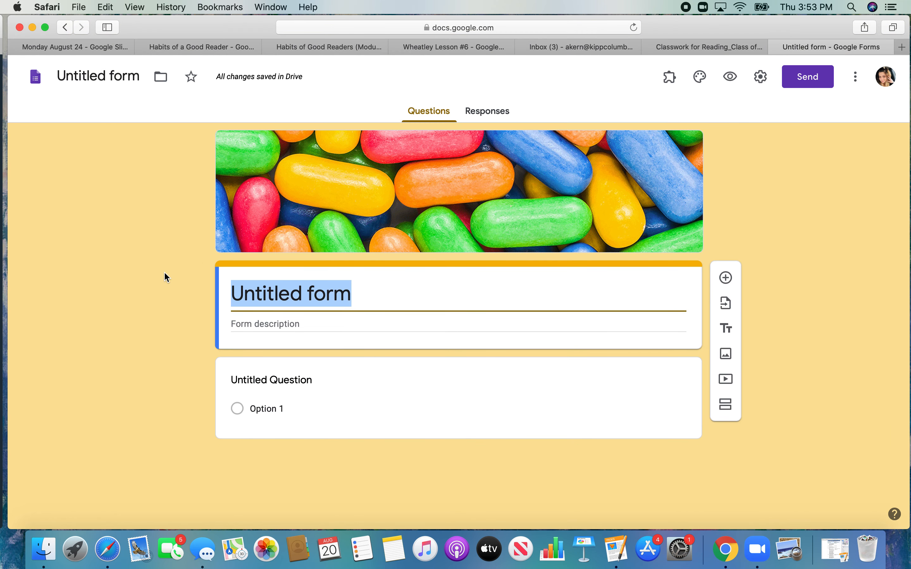
type("Module ")
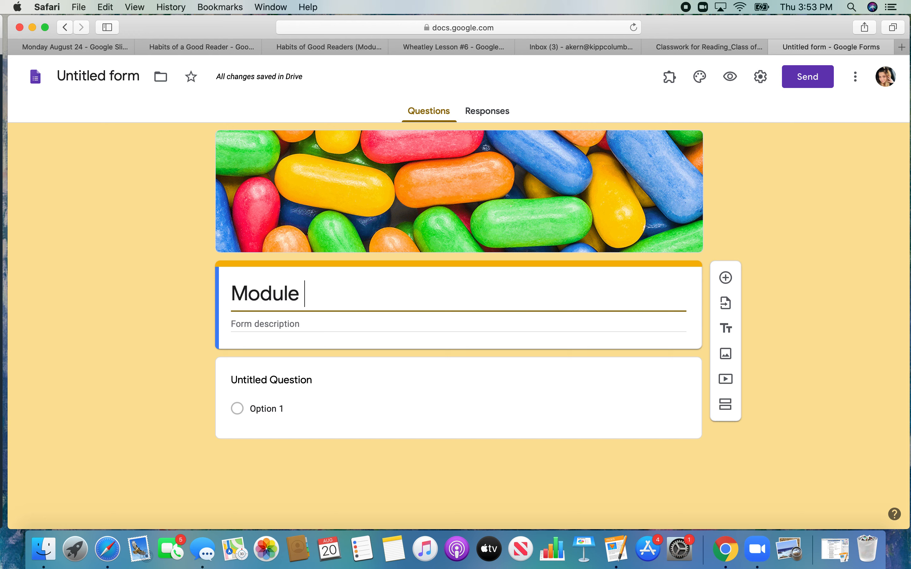
type("1, Lesson 1")
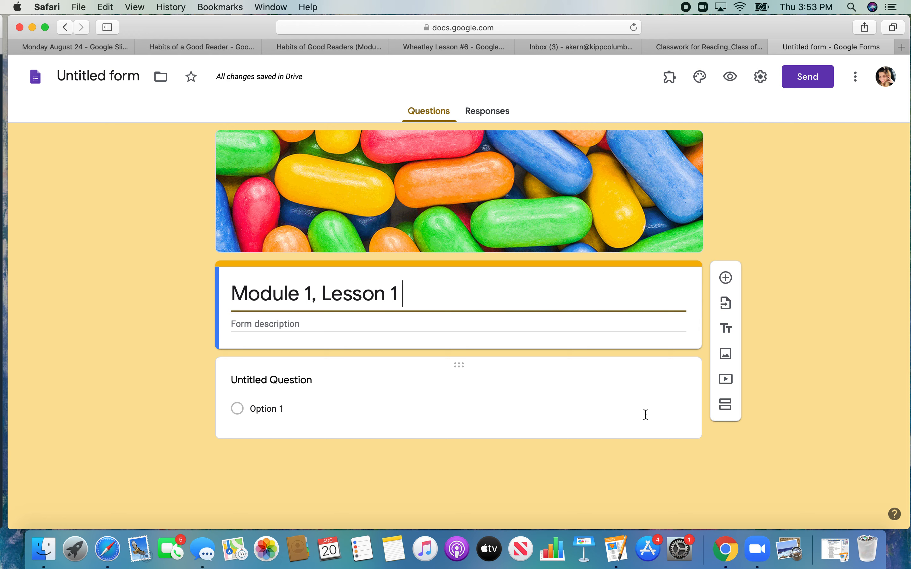
Insert the 7th Grade Reading title slide screenshot, Screen Shot 2020-08-20 at 3.52.28 PM, as an image below the form title
left_click(726, 355)
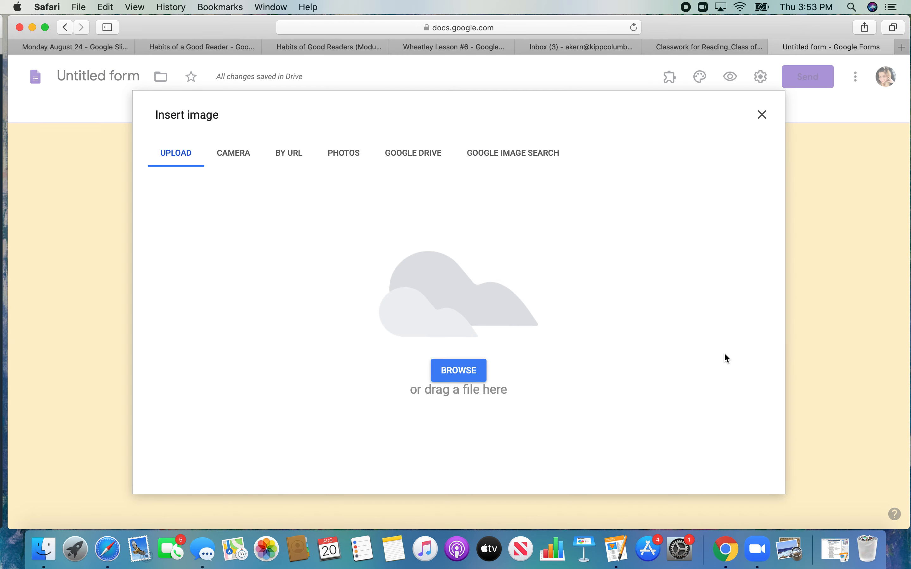
left_click(453, 376)
left_click(264, 109)
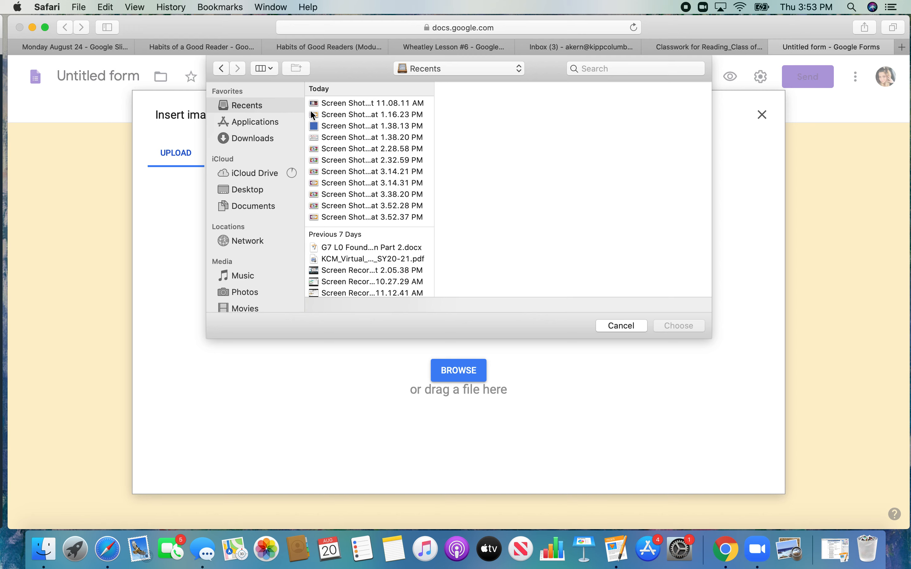
left_click(348, 105)
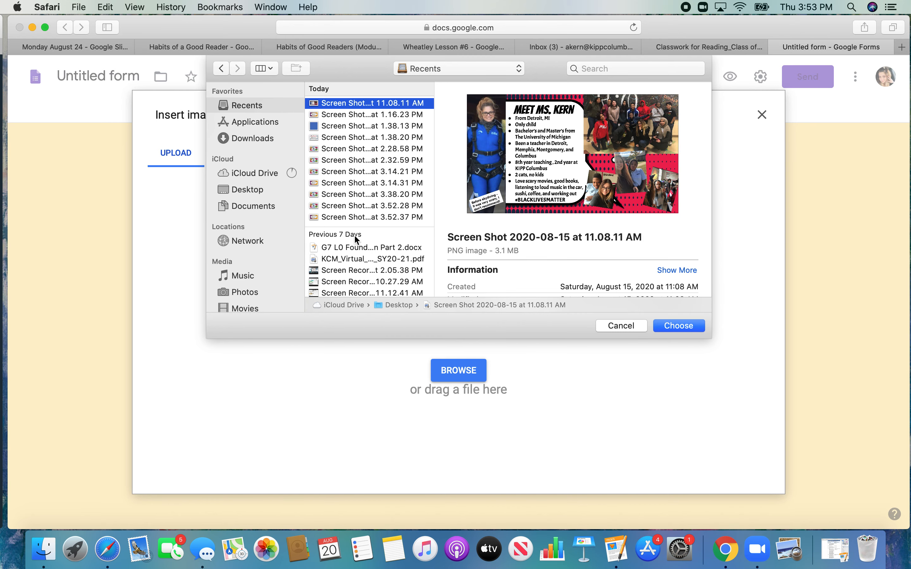
left_click(355, 220)
left_click(354, 207)
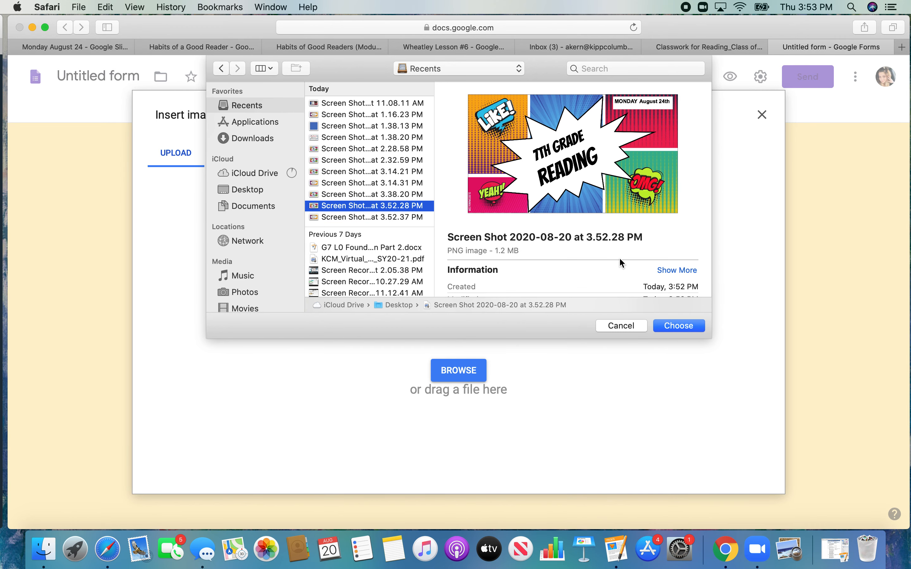
left_click(679, 326)
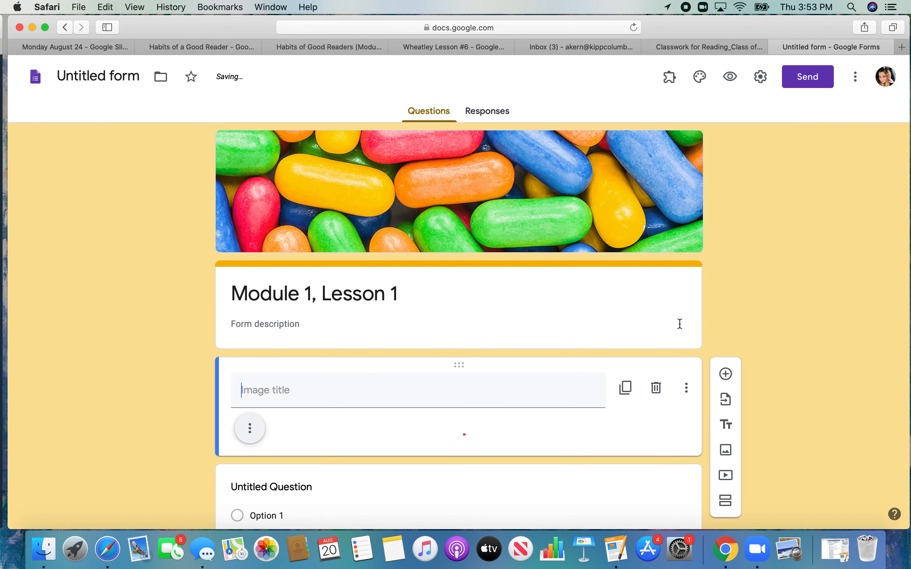
Add a section after the title slide image, delete the untitled question from it, and title the section "Do Now"
scroll(726, 290, "down", 7)
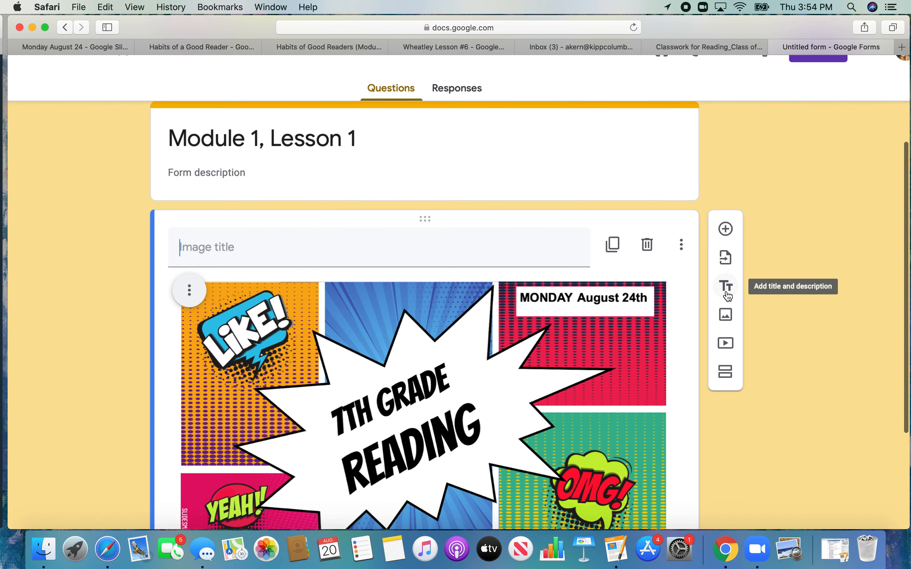
scroll(728, 297, "down", 2)
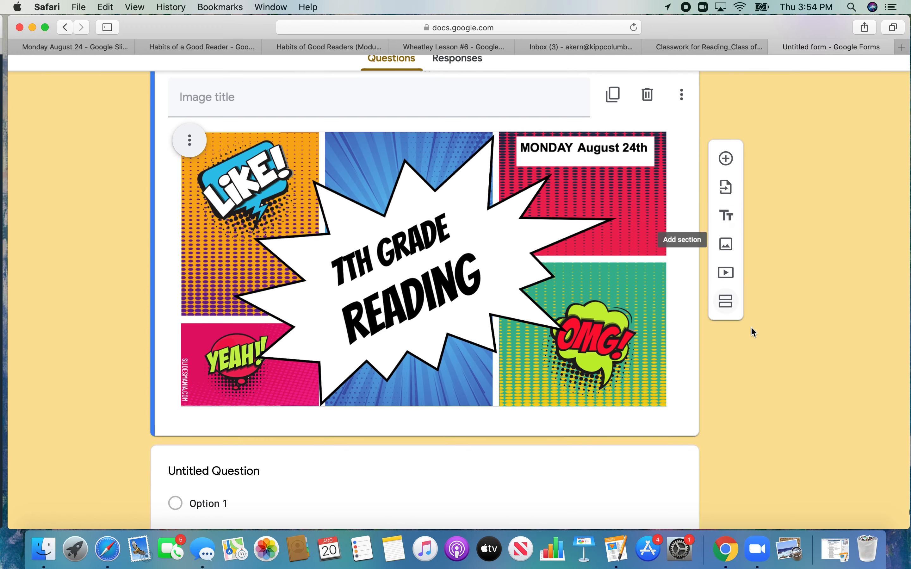
left_click(728, 303)
scroll(728, 308, "up", 5)
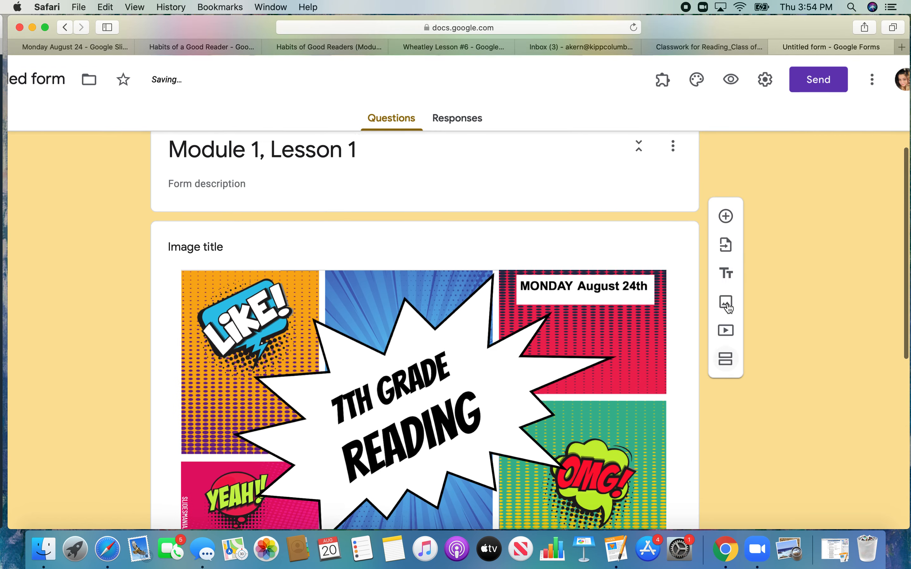
scroll(727, 302, "down", 10)
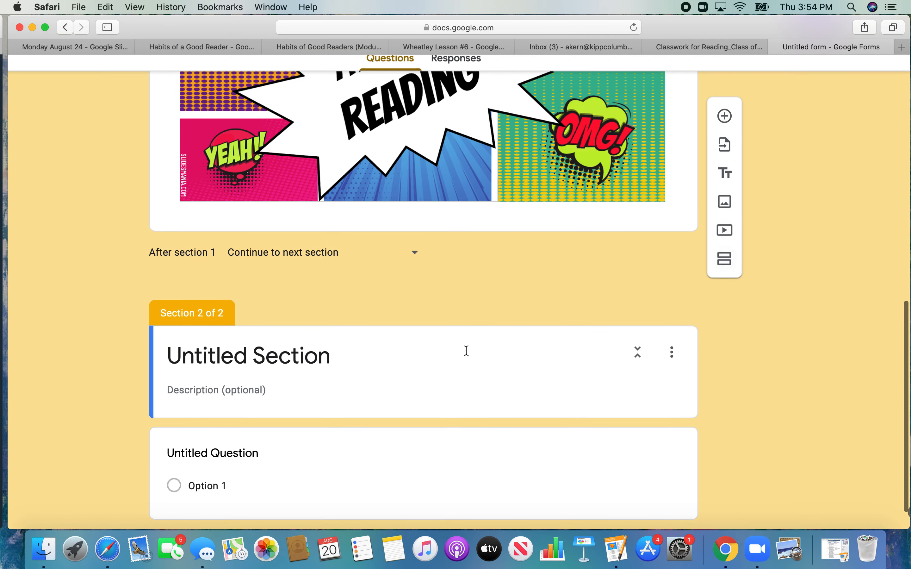
left_click(641, 487)
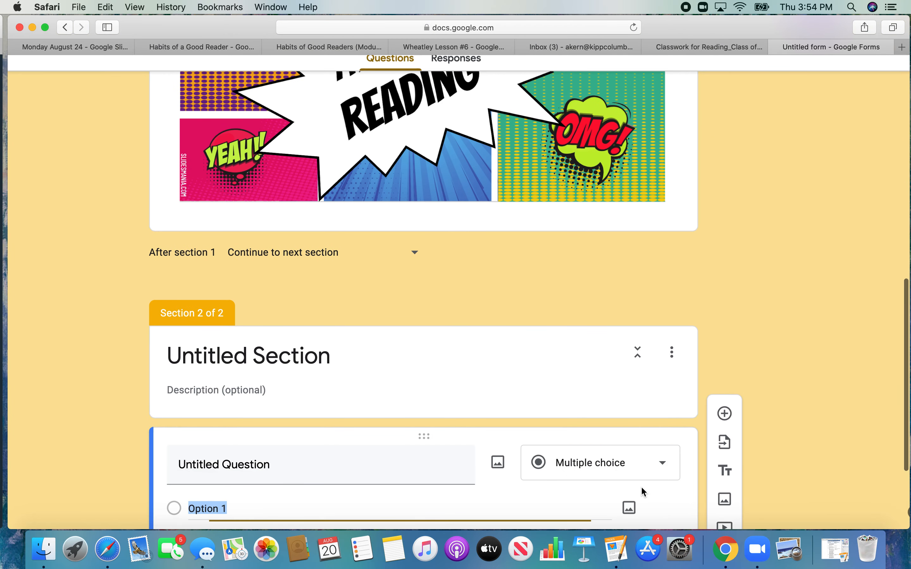
left_click(529, 459)
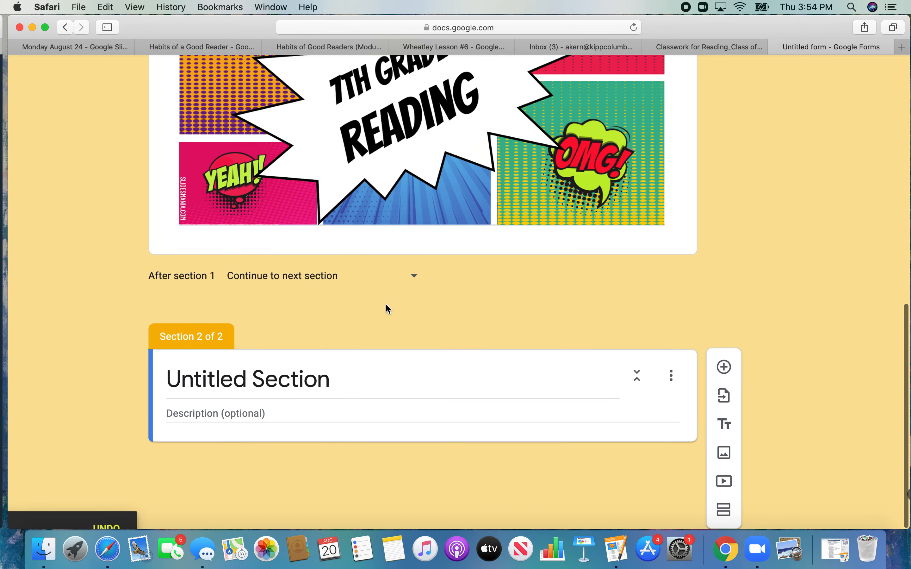
left_click(358, 408)
type("Do Now")
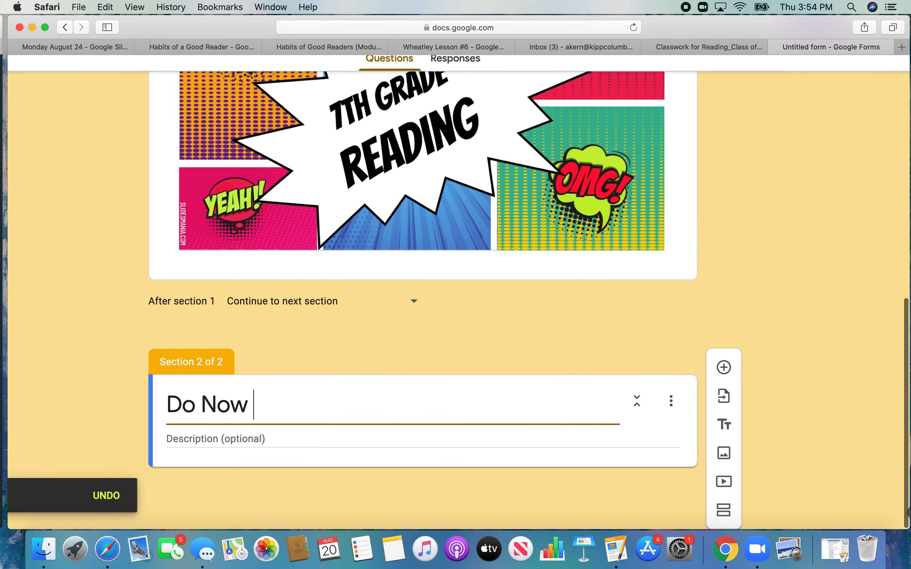
Add a third section titled "Independent Practice" after the Do Now section
left_click(724, 510)
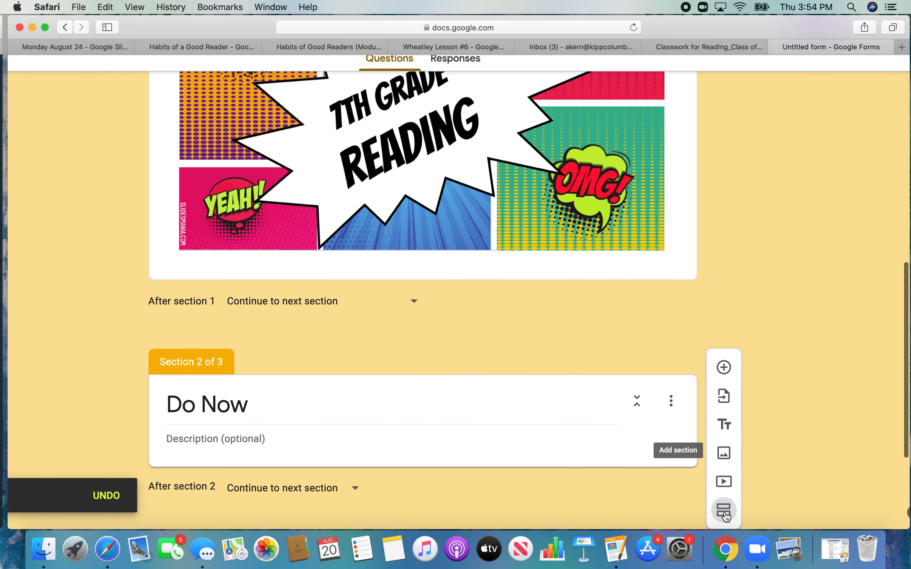
left_click(344, 409)
type("In")
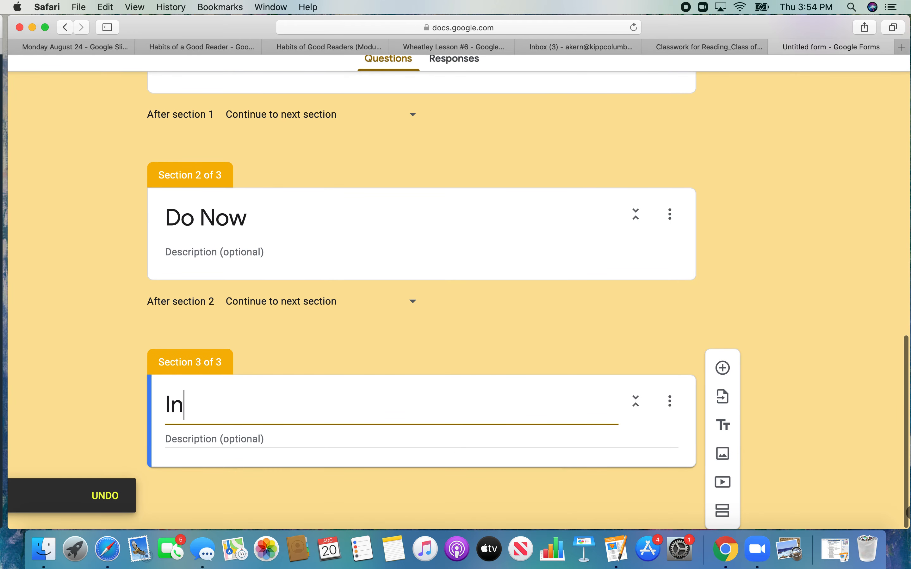
type("dependent Practice")
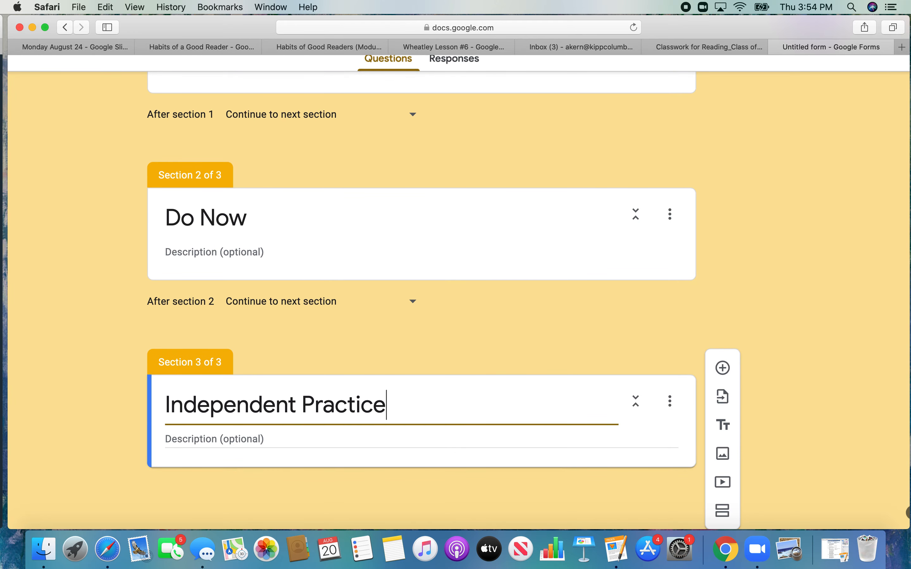
Add a fourth section titled "Exit Ticket" after the Independent Practice section
left_click(722, 510)
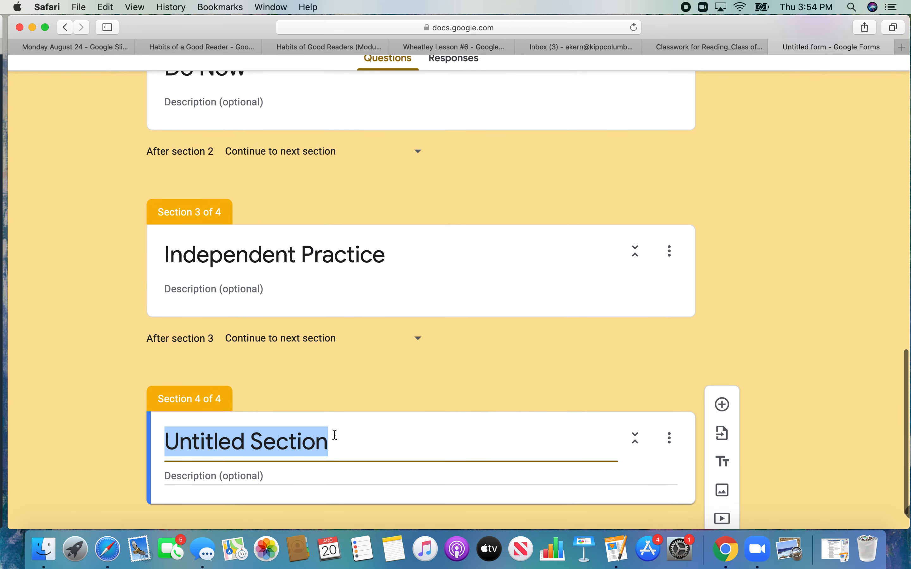
type("Exit ")
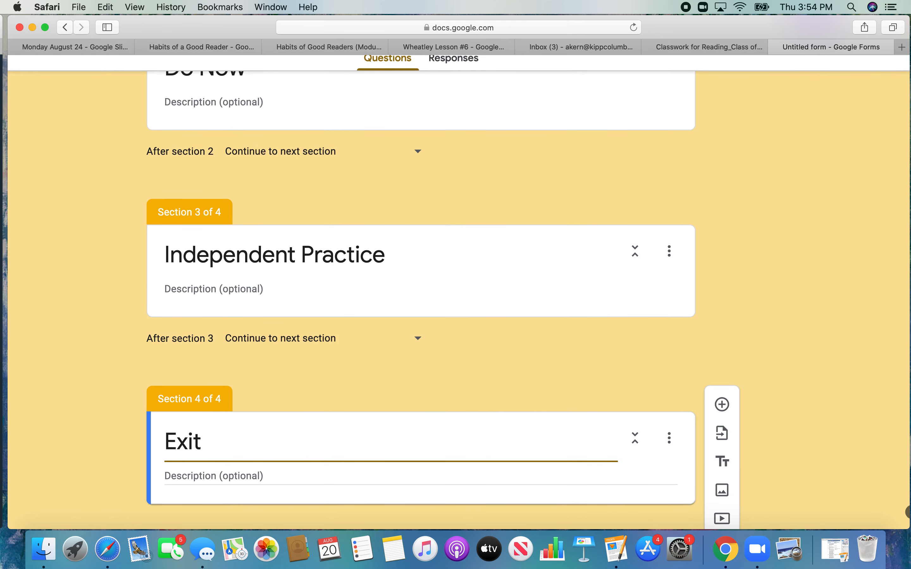
type("Ticket")
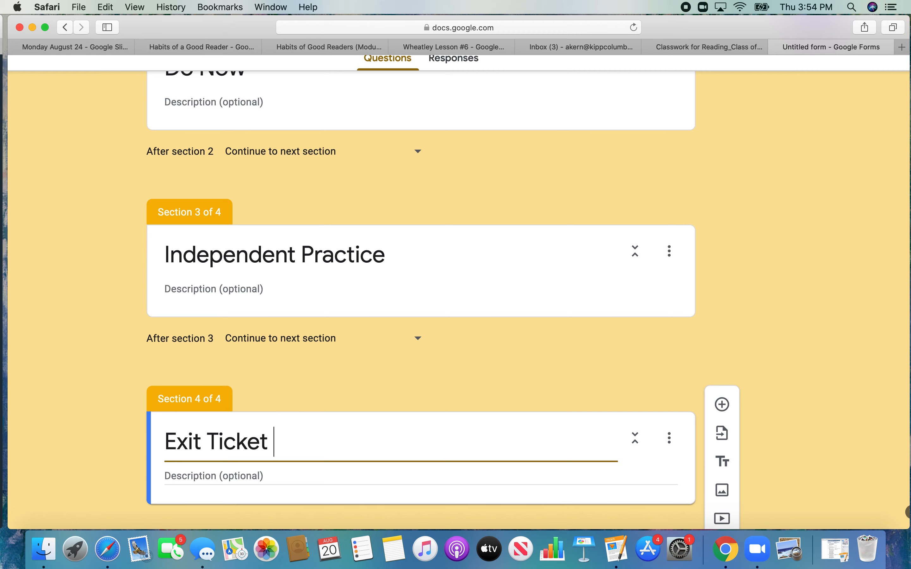
Look over the slides, the finished Habits of Good Readers form and the Classroom assignment, and review the new form's sections
left_click(109, 49)
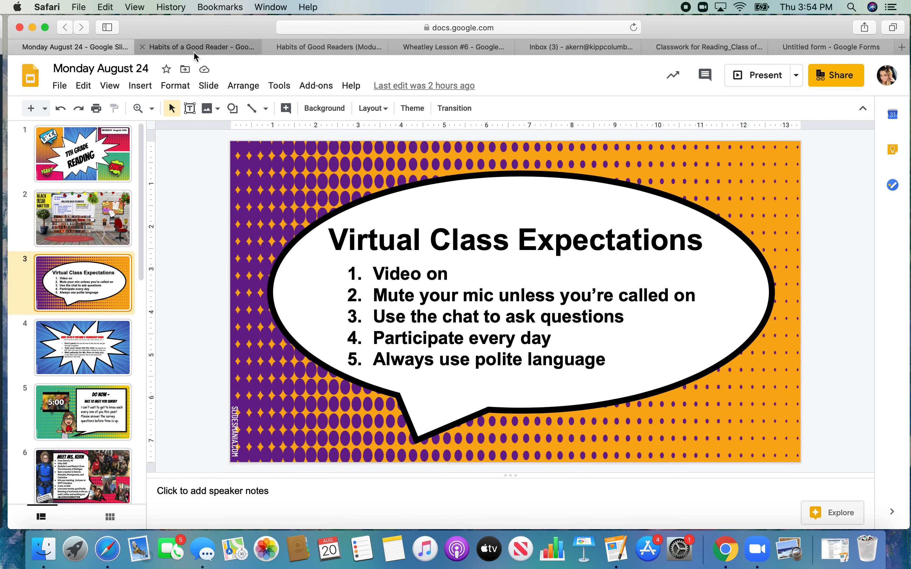
left_click(193, 51)
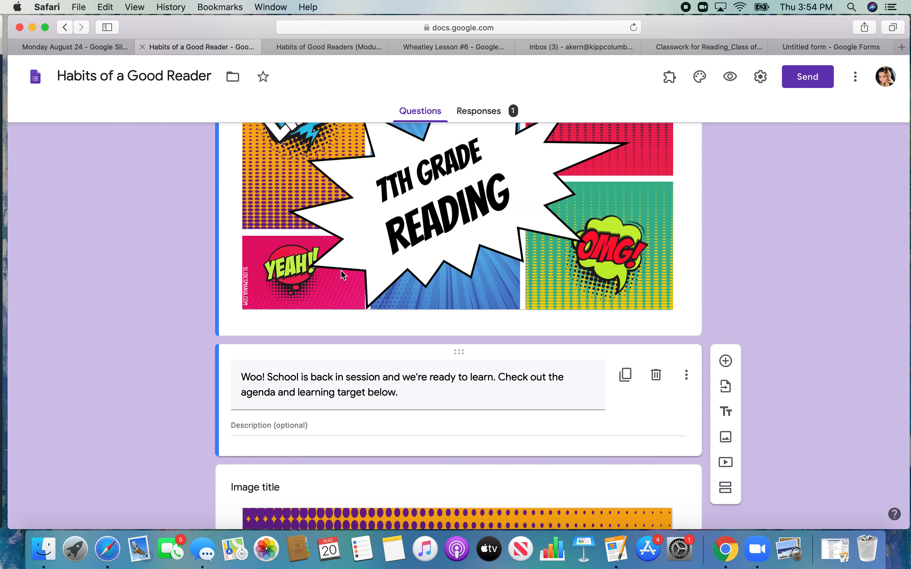
left_click(346, 46)
scroll(471, 299, "down", 10)
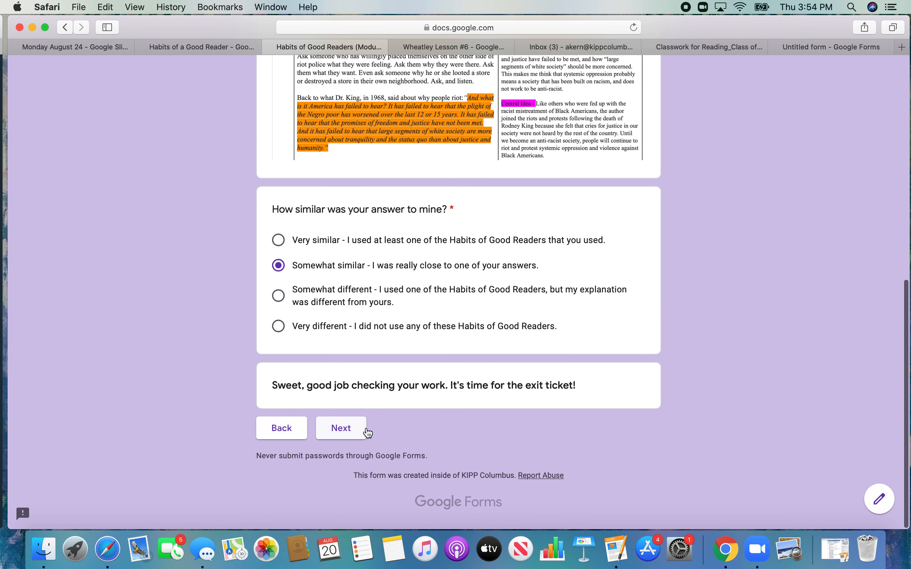
left_click(714, 49)
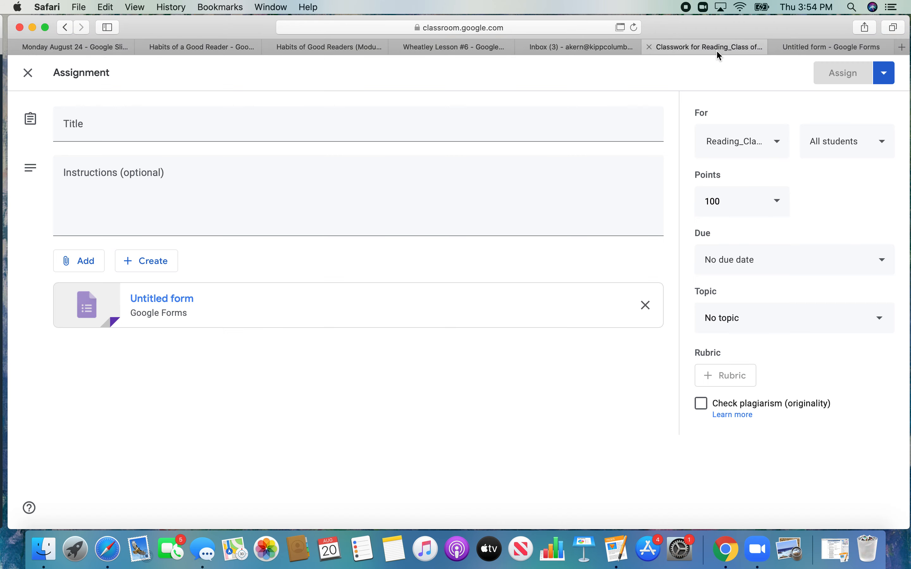
left_click(829, 46)
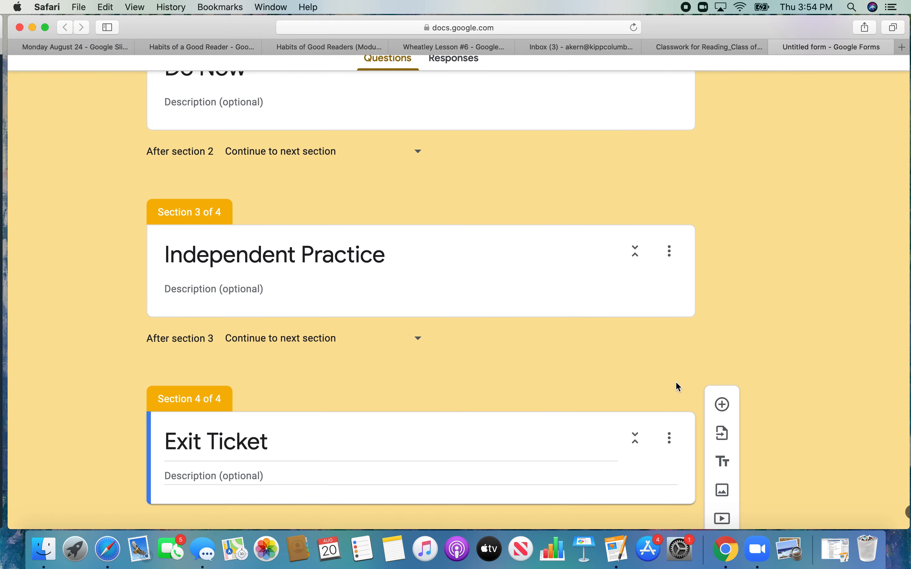
scroll(677, 382, "up", 20)
scroll(676, 382, "down", 15)
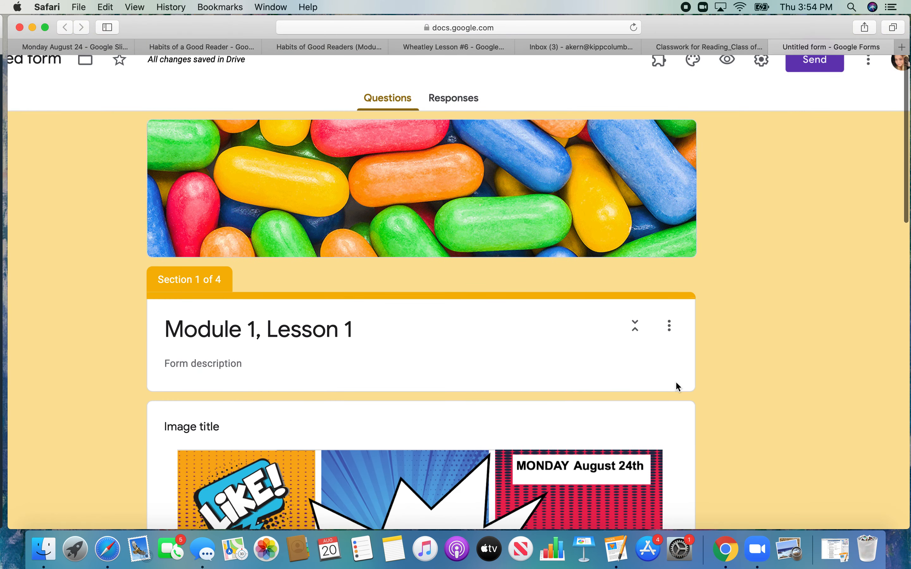
scroll(676, 383, "up", 5)
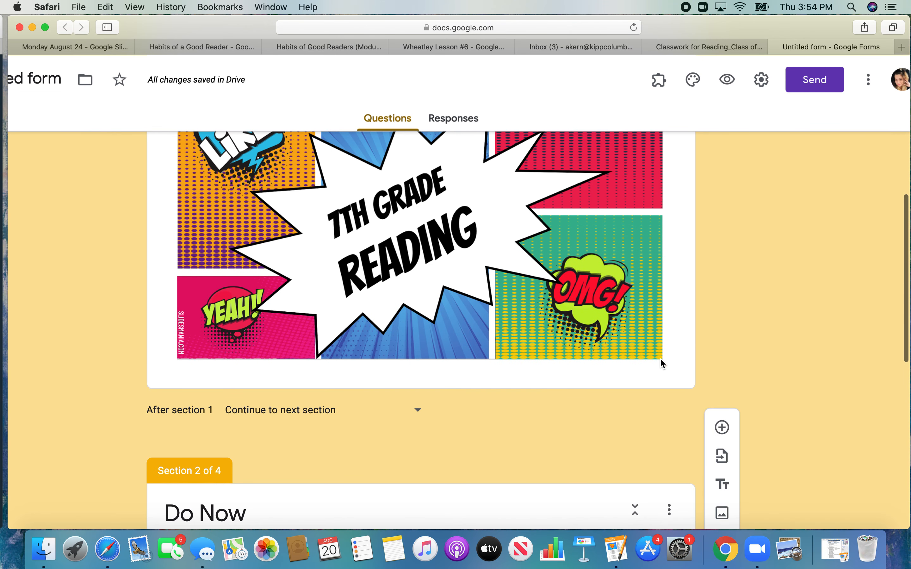
Insert the YouTube video "5 Minute Timer" below the title slide image, found by searching for "5 minute timer"
left_click(619, 349)
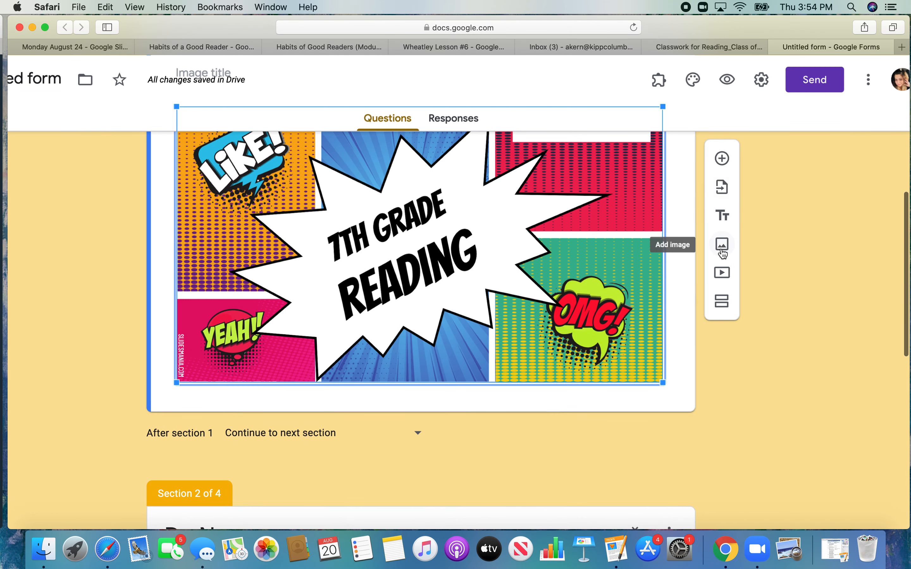
left_click(728, 269)
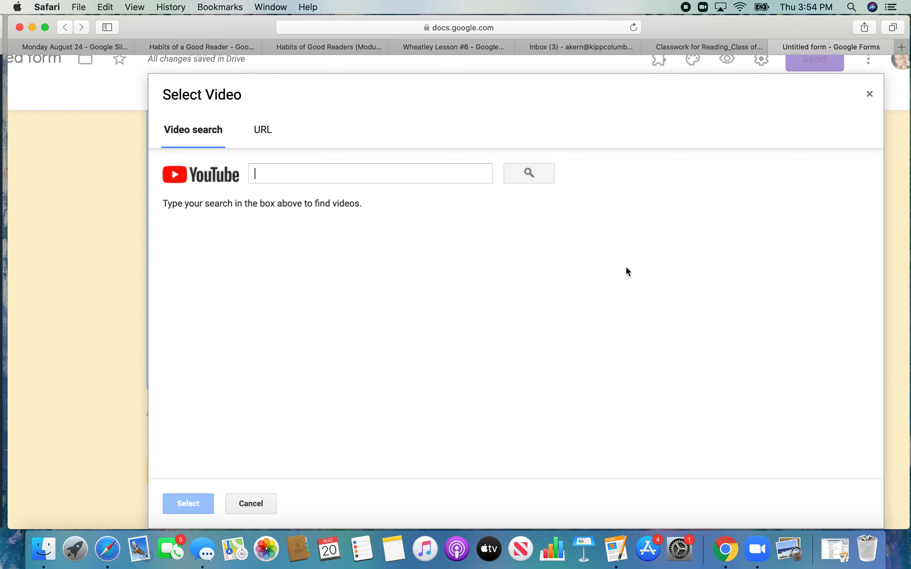
type("5 minute timer")
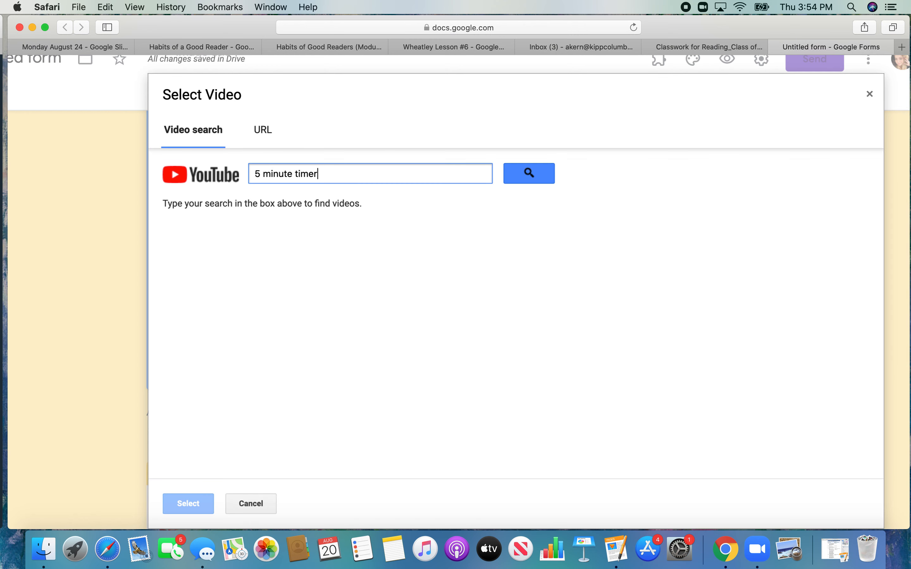
key("Return")
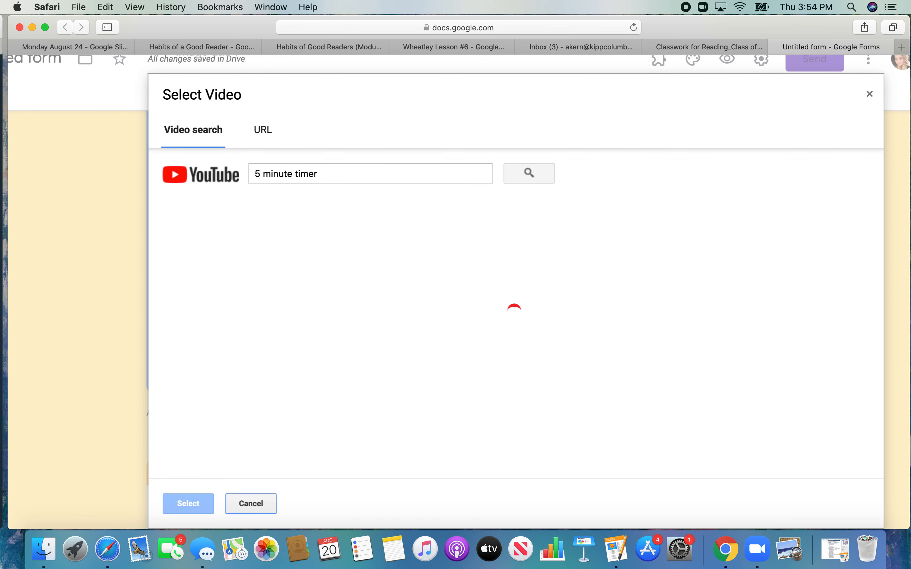
left_click(376, 256)
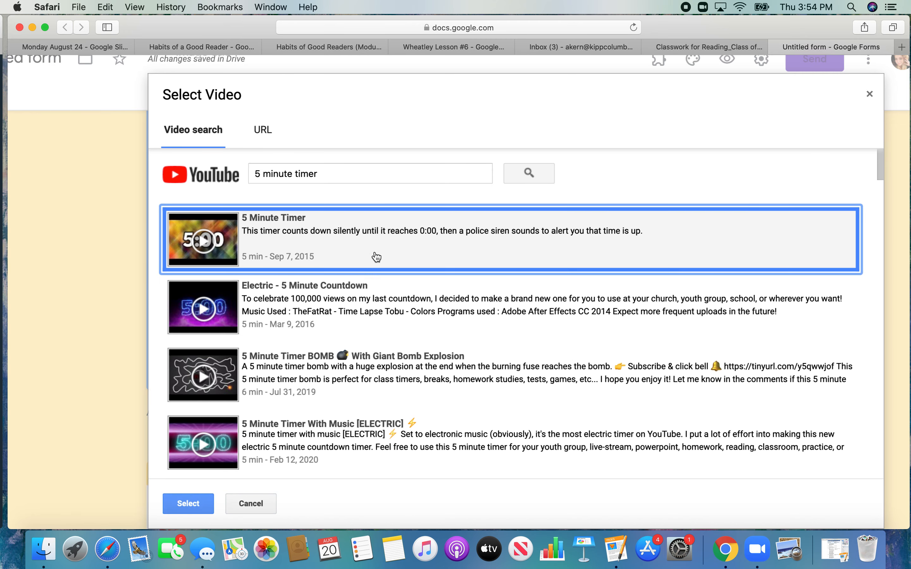
left_click(190, 503)
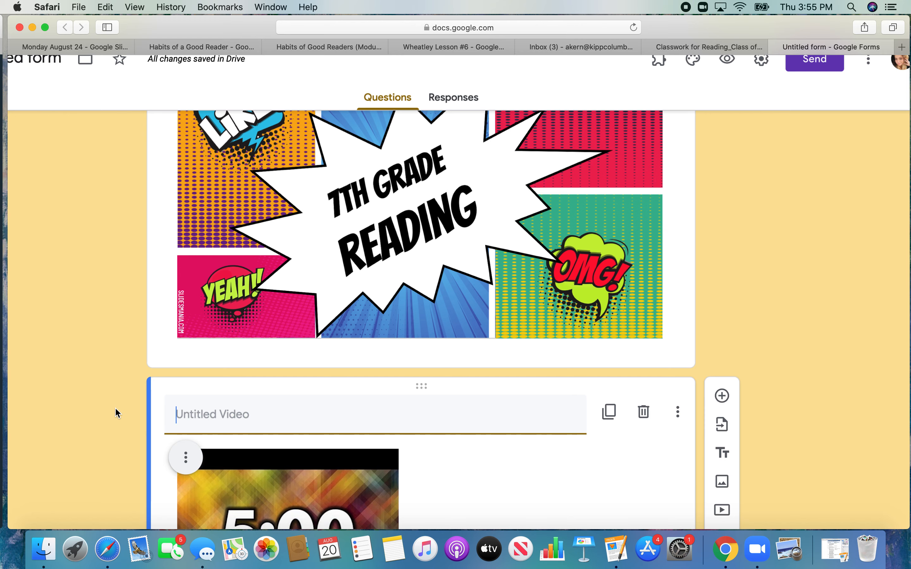
scroll(115, 407, "down", 4)
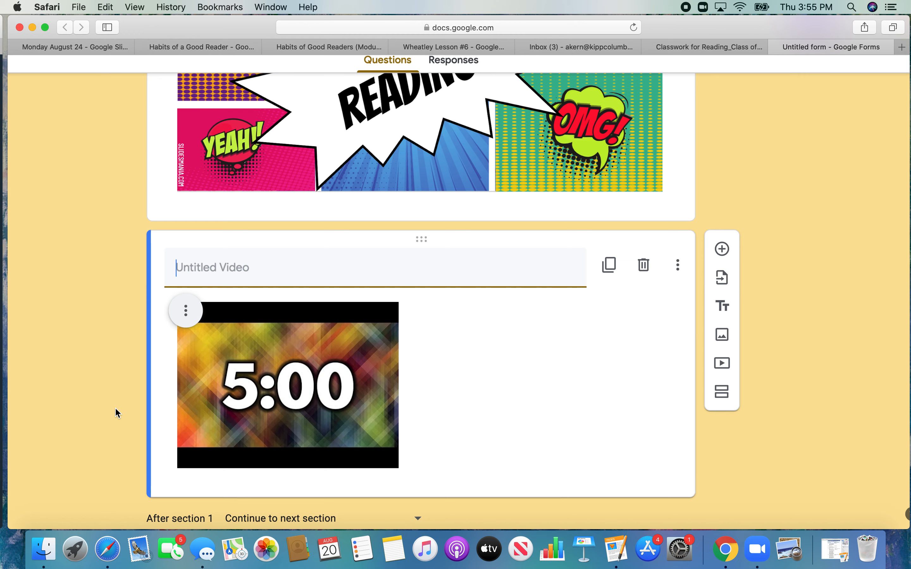
Add a multiple-choice question below the timer video asking "What is your favorite color?"
left_click(725, 254)
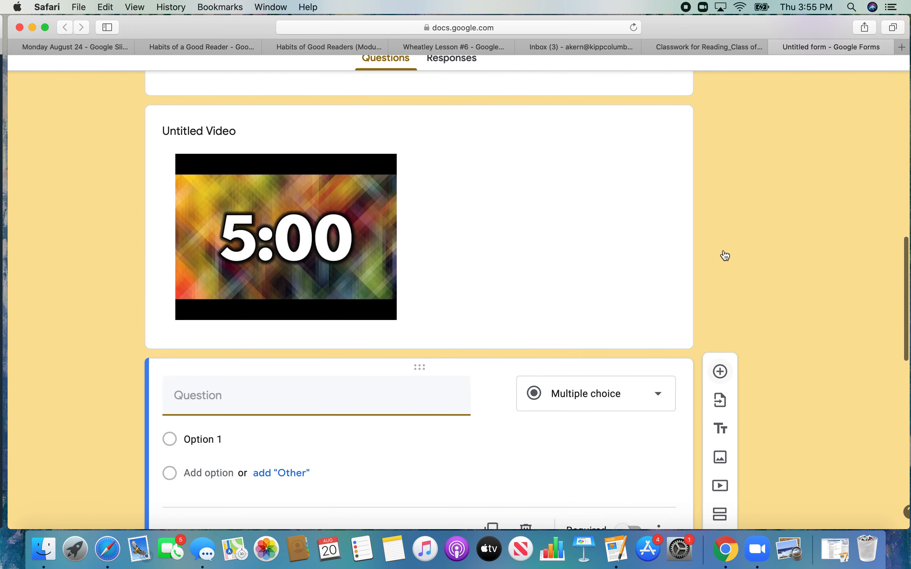
left_click(619, 399)
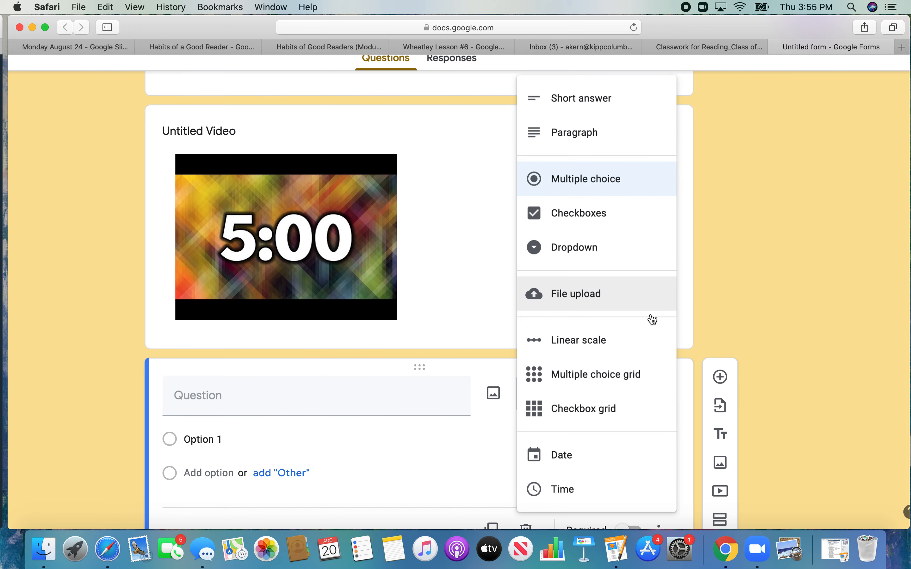
left_click(774, 277)
scroll(775, 276, "down", 3)
left_click(212, 299)
type("What is y")
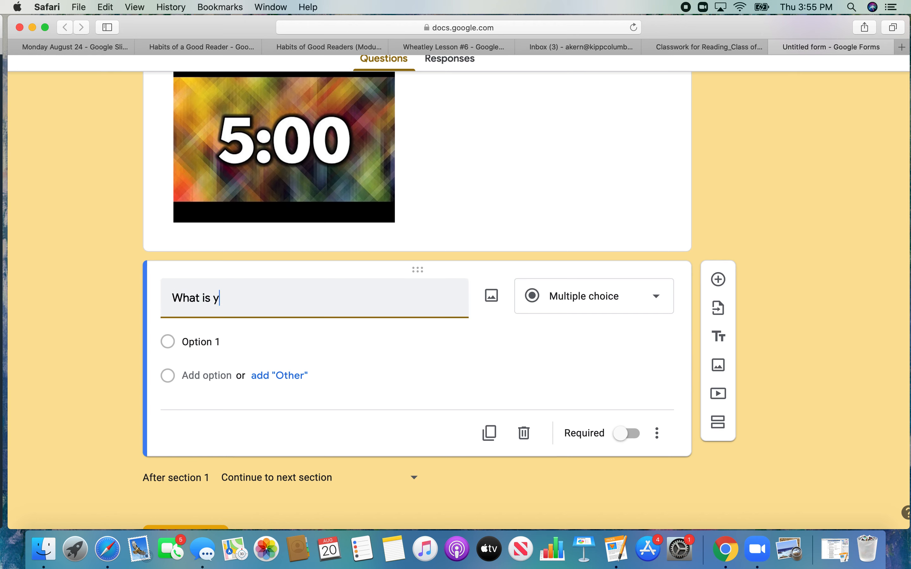
type("our favorite color?")
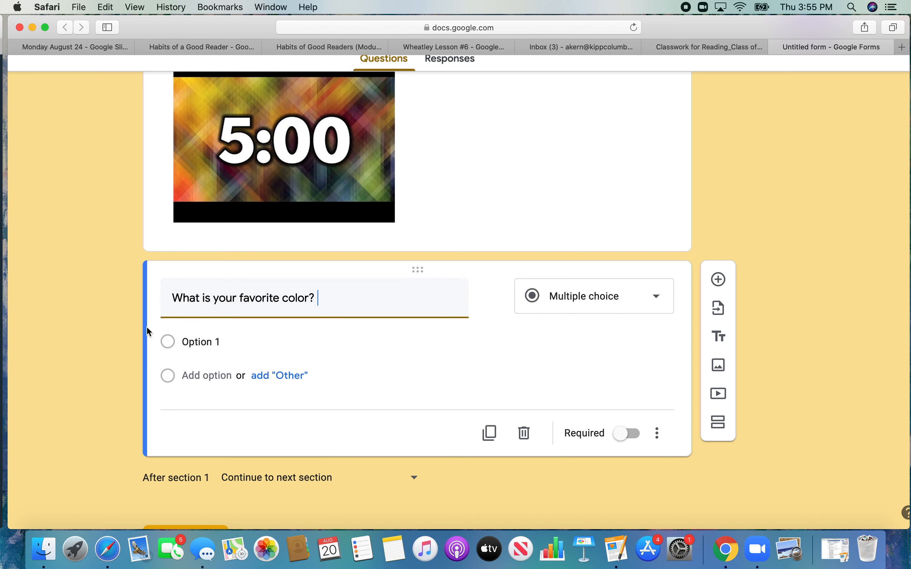
Give the favorite color question the options Red, Yellow and Orange, and make it required
left_click(207, 342)
type("Red")
left_click(211, 374)
type("Yellow")
left_click(207, 411)
type("Orange")
left_click(108, 421)
scroll(717, 489, "down", 2)
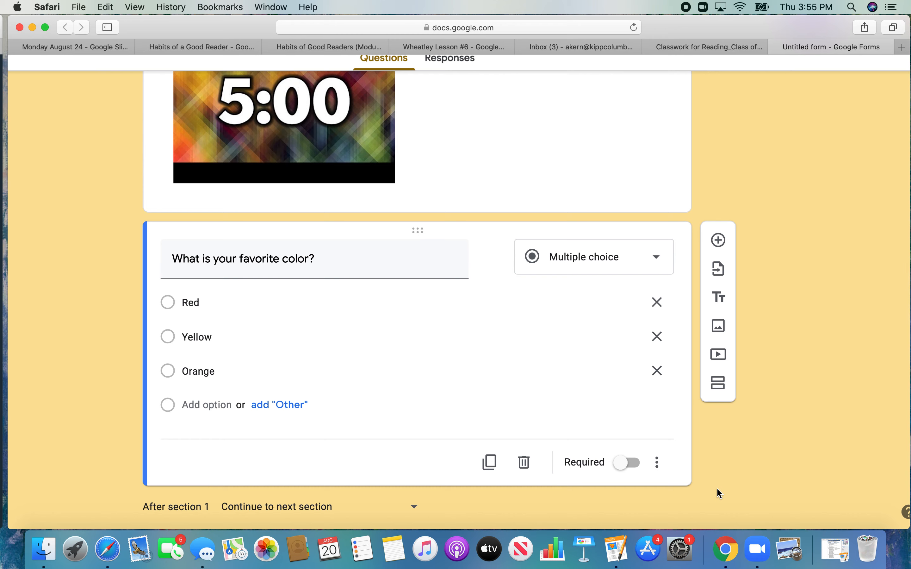
left_click(625, 463)
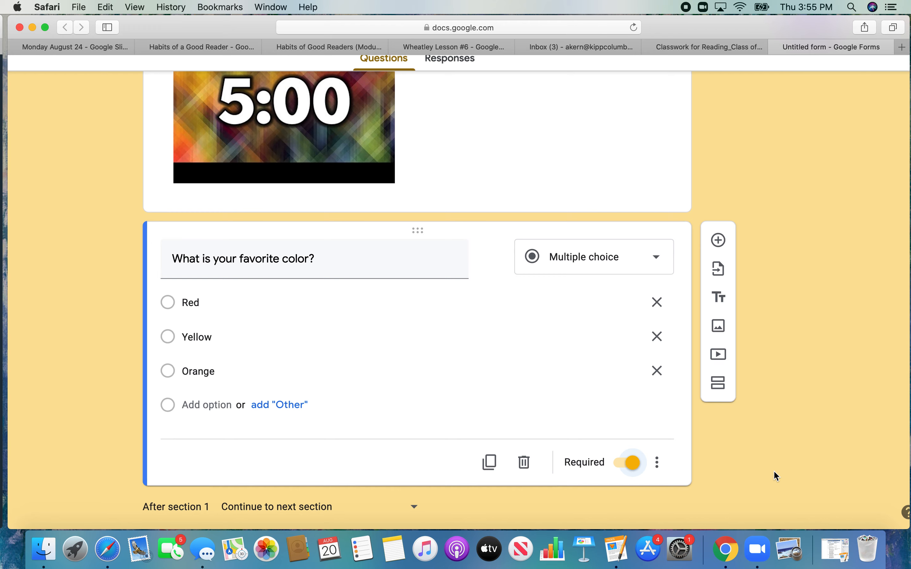
scroll(802, 327, "up", 10)
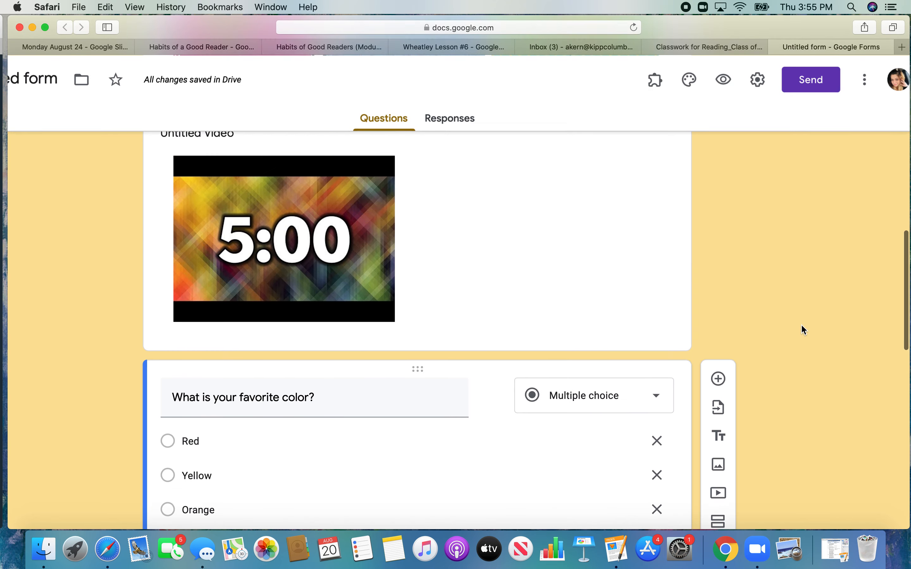
scroll(802, 325, "down", 10)
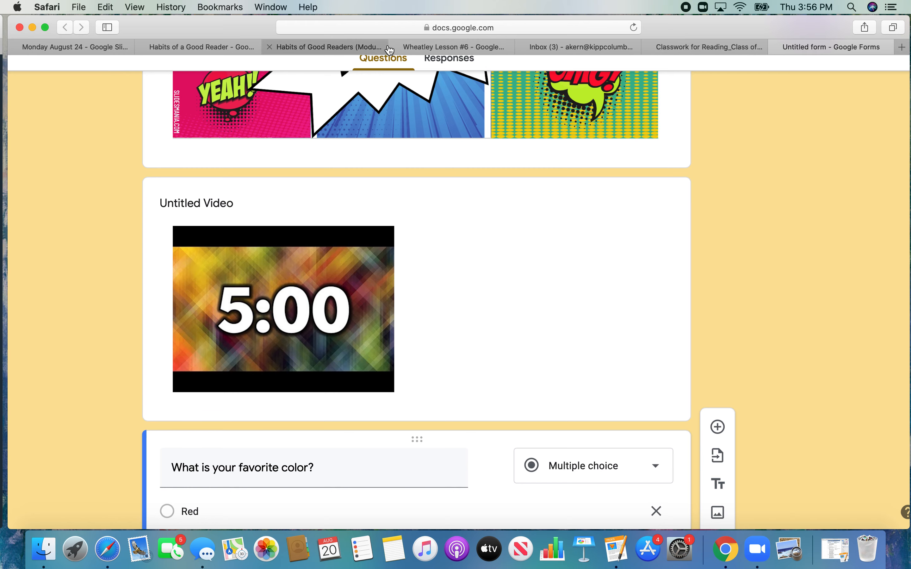
Switch to the Wheatley Lesson #6 form and look over the summary of its responses, including the charts
left_click(455, 48)
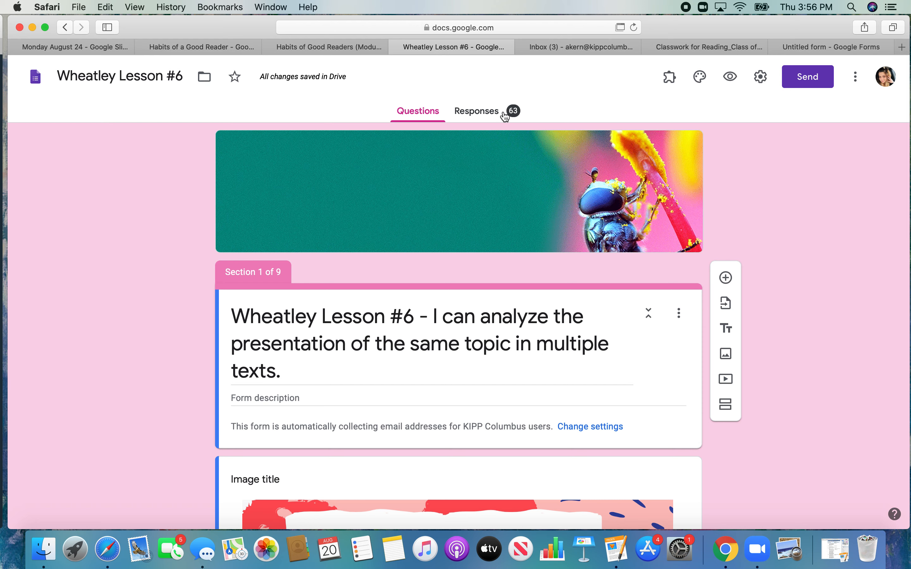
left_click(469, 115)
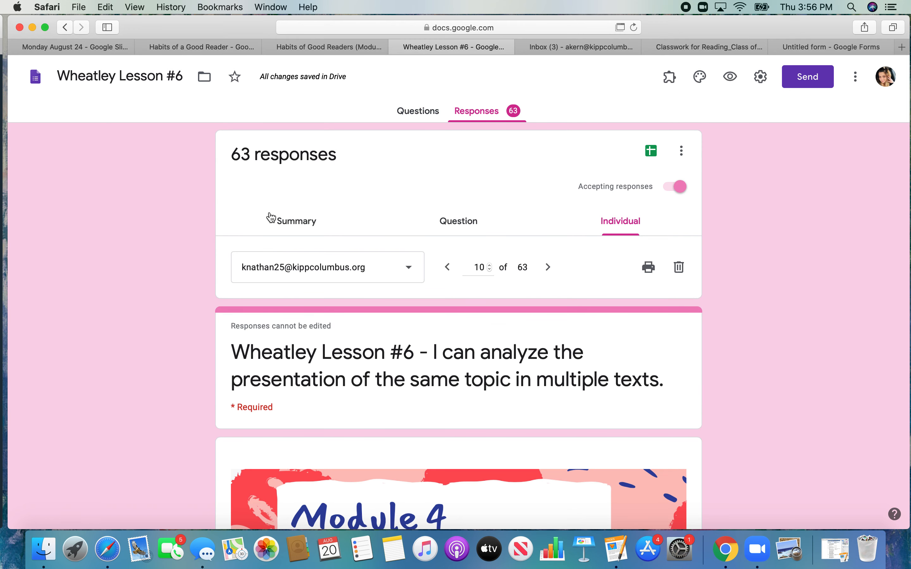
left_click(306, 221)
scroll(139, 326, "down", 15)
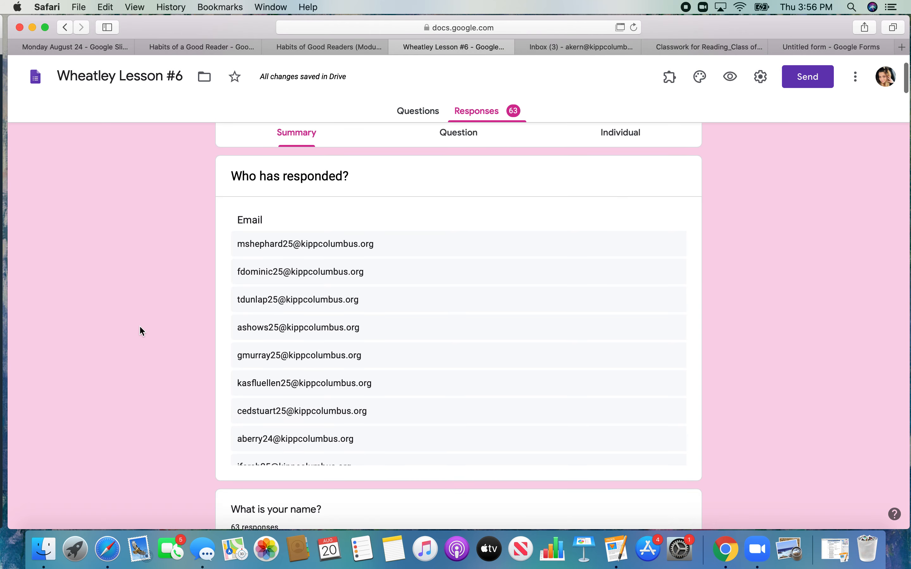
scroll(140, 326, "down", 15)
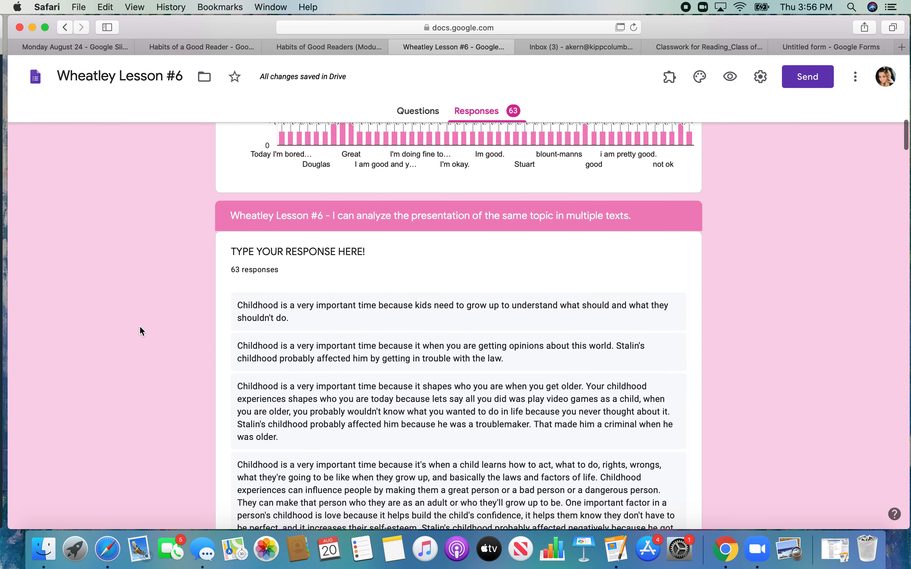
scroll(140, 326, "down", 1)
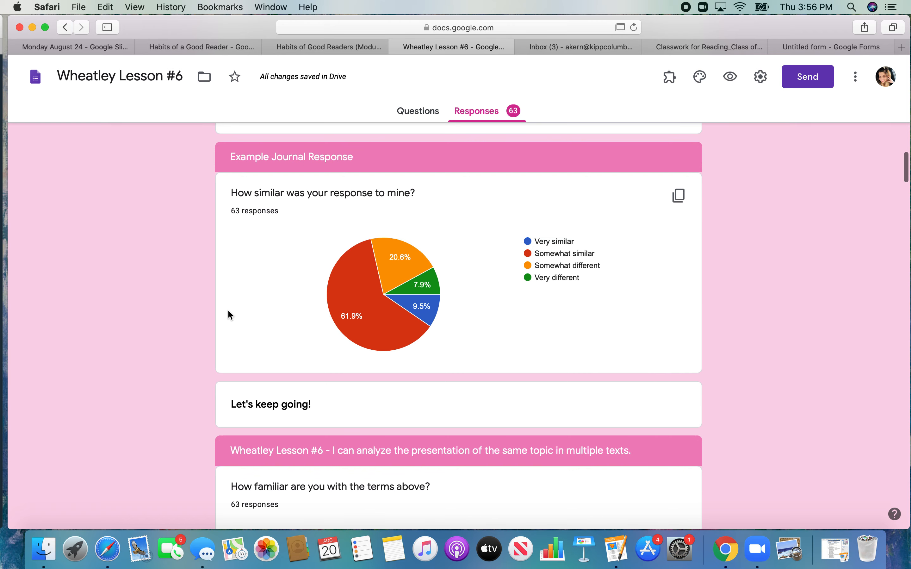
scroll(236, 291, "up", 10)
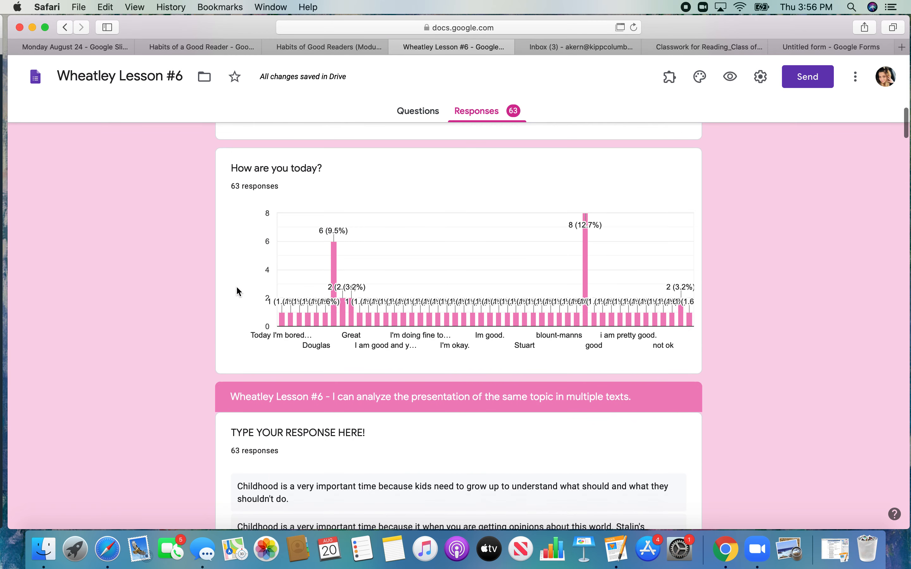
scroll(237, 291, "up", 15)
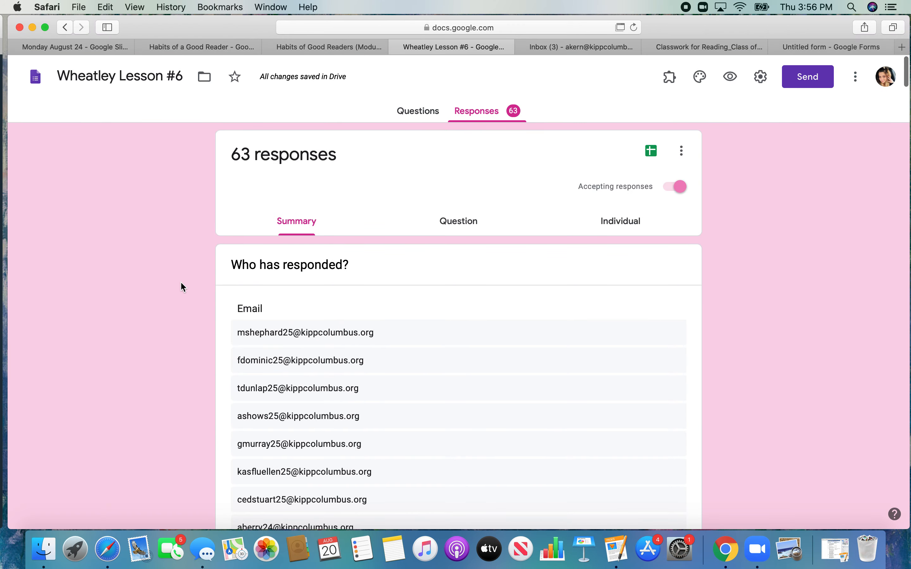
scroll(181, 286, "down", 20)
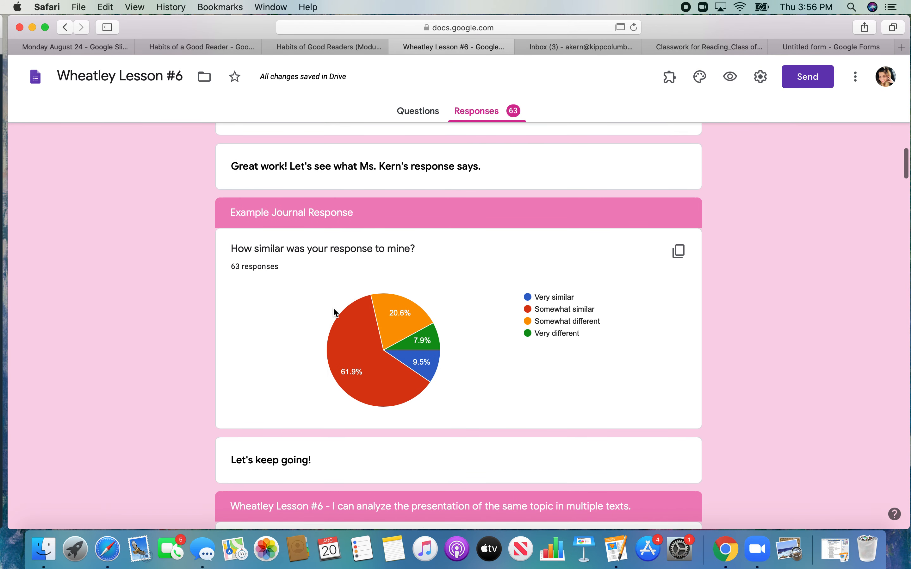
scroll(219, 356, "down", 5)
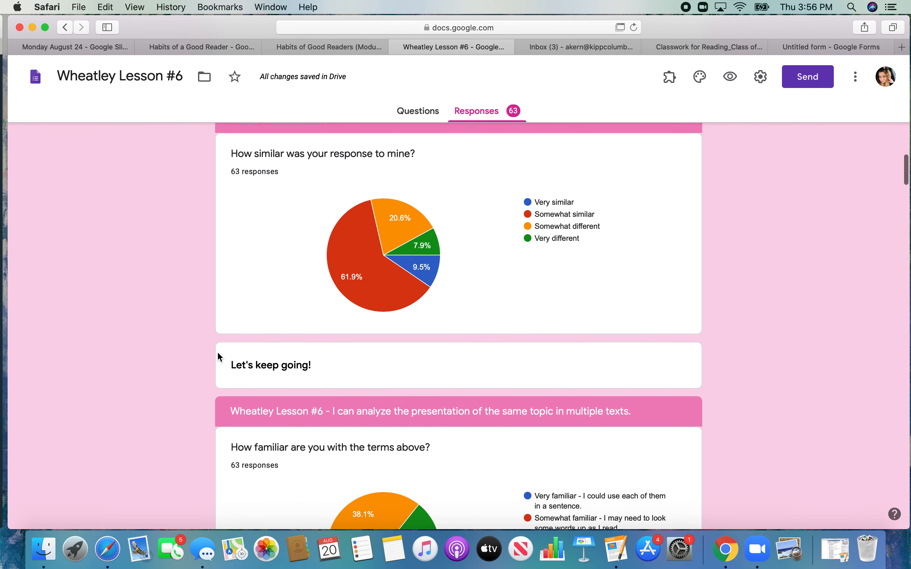
Read through the students' written answers to "TYPE YOUR RESPONSE HERE!" in the response summary
scroll(233, 333, "up", 15)
scroll(233, 333, "down", 3)
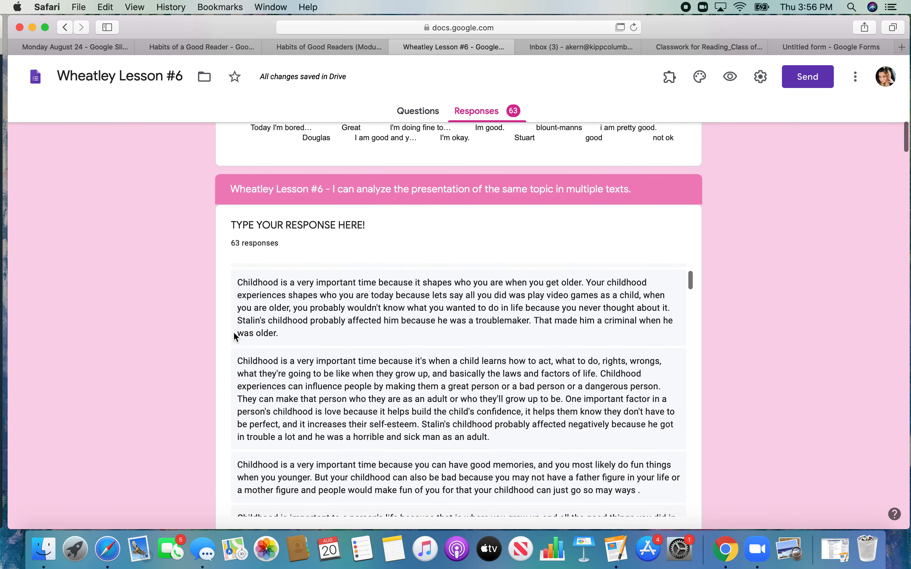
scroll(179, 383, "down", 3)
scroll(373, 353, "down", 3)
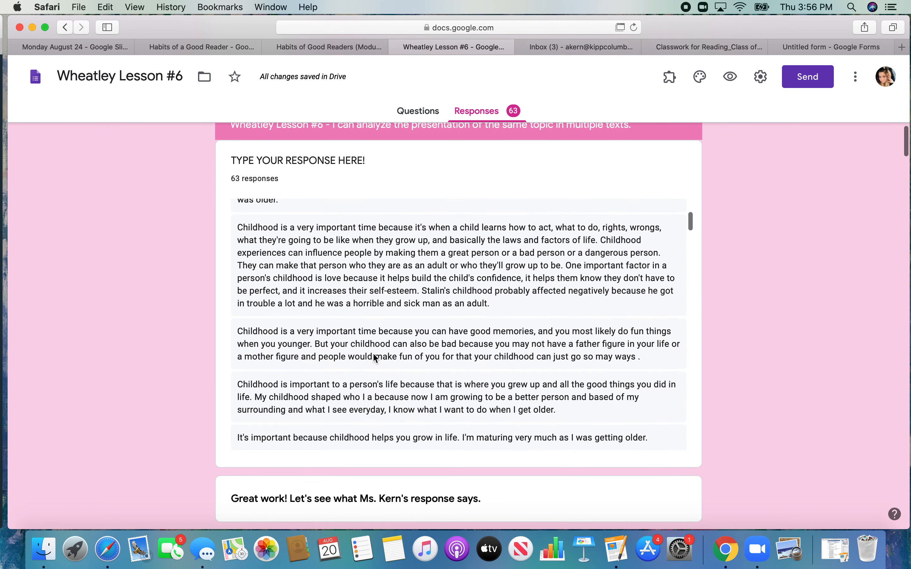
scroll(373, 353, "down", 1)
scroll(372, 355, "up", 1)
scroll(362, 365, "down", 3)
scroll(354, 371, "down", 6)
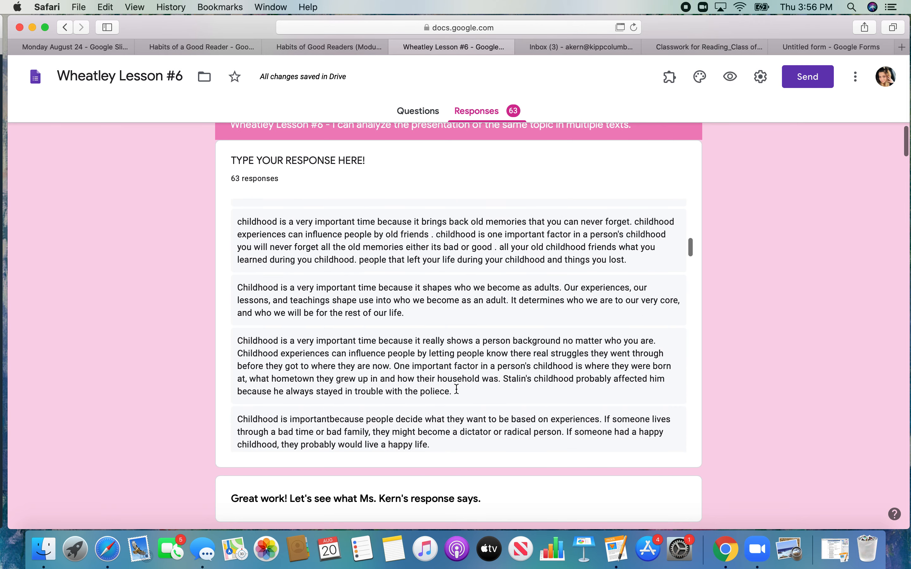
left_click_drag(462, 392, 228, 337)
left_click(161, 351)
scroll(212, 378, "down", 2)
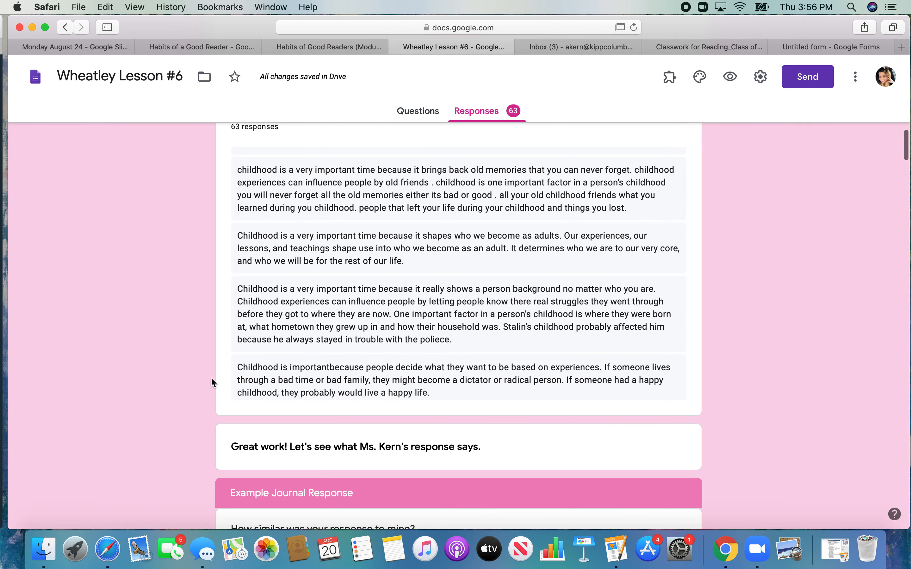
scroll(310, 354, "down", 5)
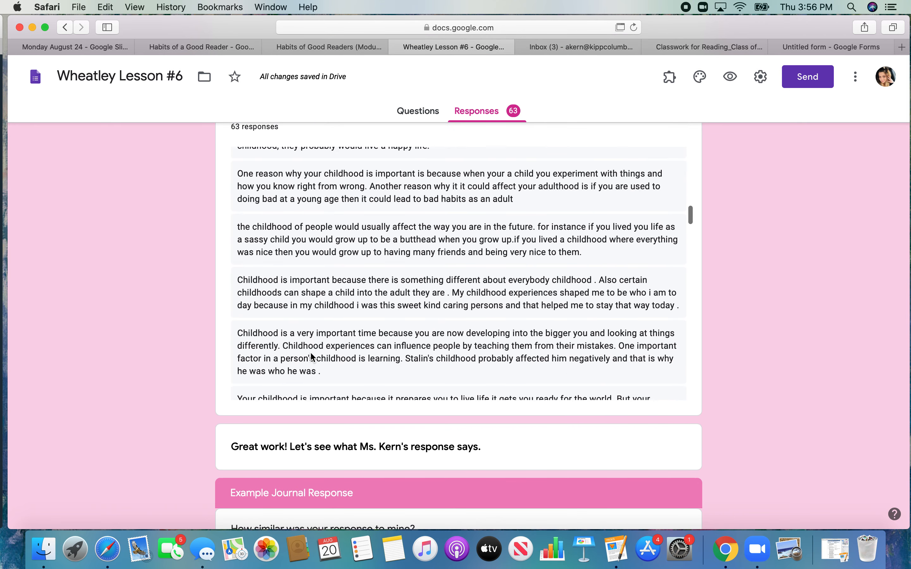
scroll(162, 410, "up", 2)
scroll(158, 412, "up", 10)
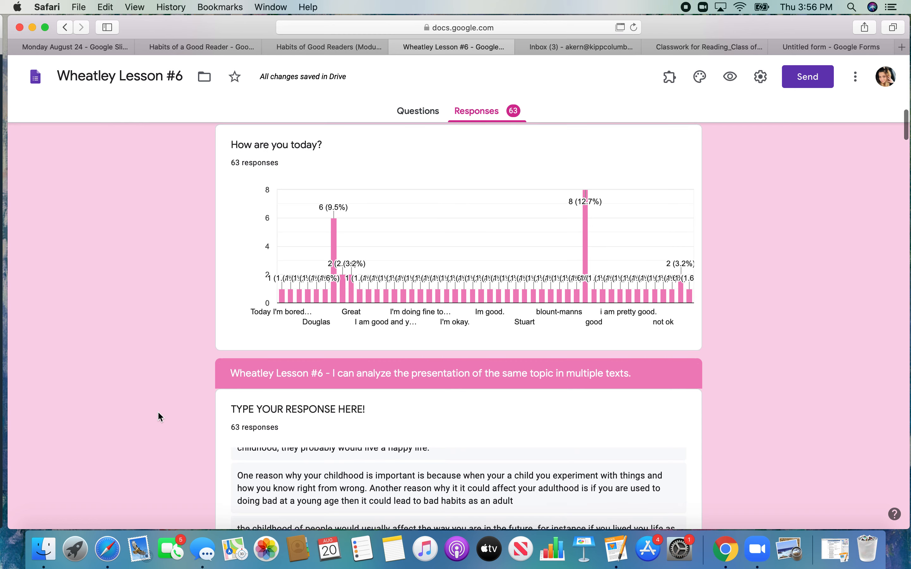
scroll(158, 413, "up", 10)
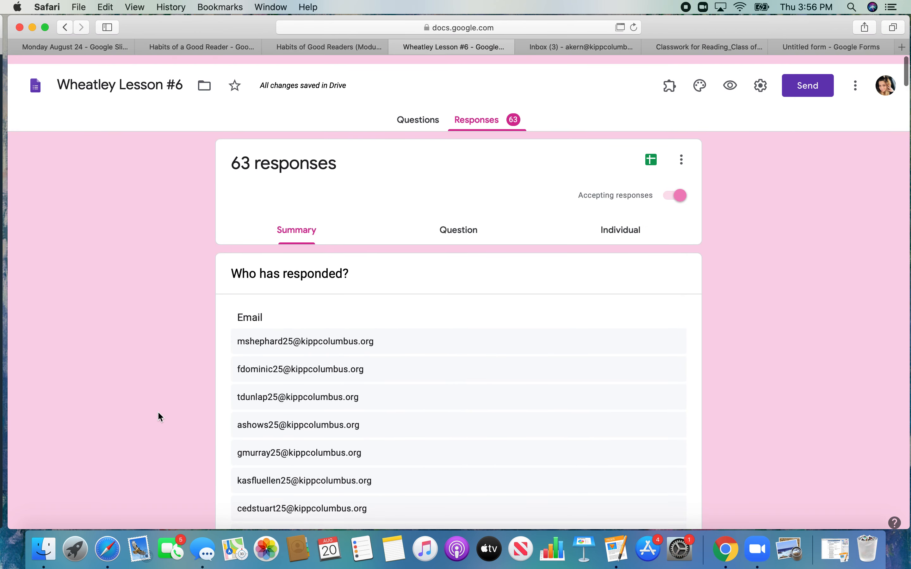
View the responses by question and look over the answers to "How similar was your answer to mine?"
left_click(476, 230)
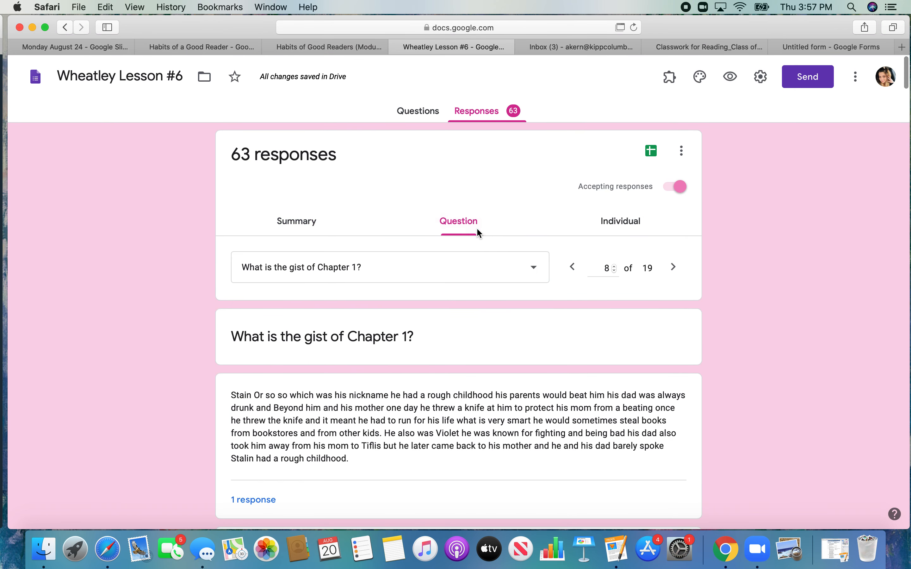
left_click(438, 271)
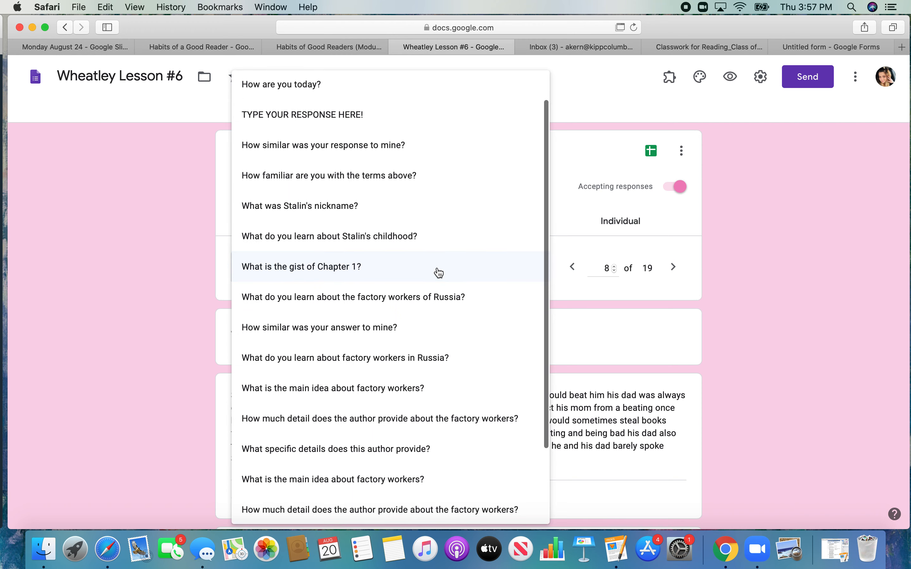
left_click(400, 328)
scroll(115, 351, "down", 5)
scroll(115, 351, "up", 5)
View the responses individually and look through one student's submission
left_click(636, 229)
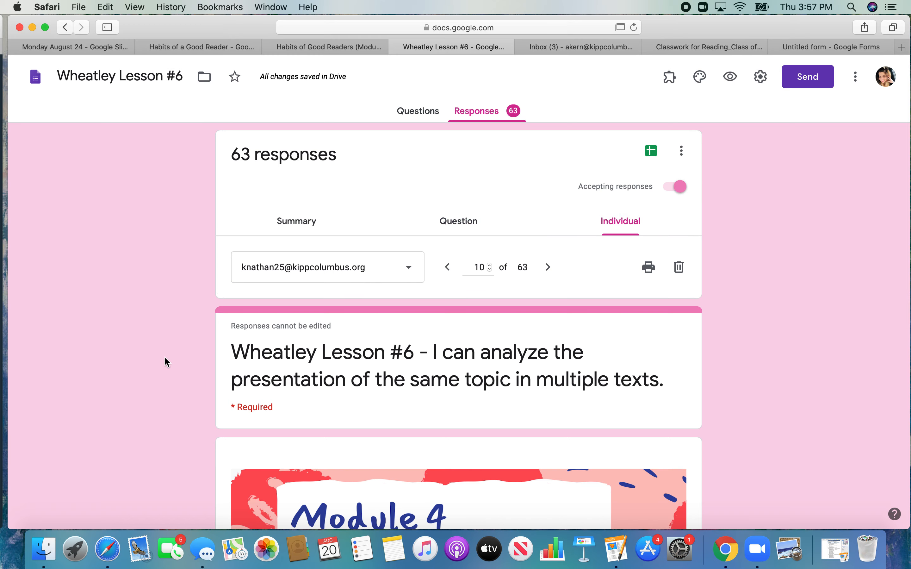
scroll(166, 361, "down", 10)
scroll(166, 360, "down", 5)
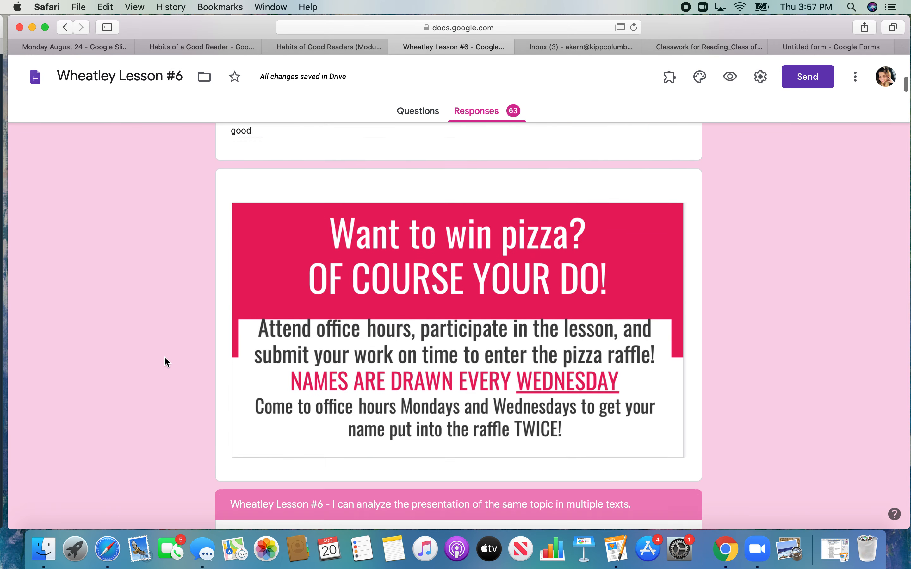
Open the spreadsheet of responses linked to the Wheatley Lesson #6 form
scroll(166, 360, "up", 10)
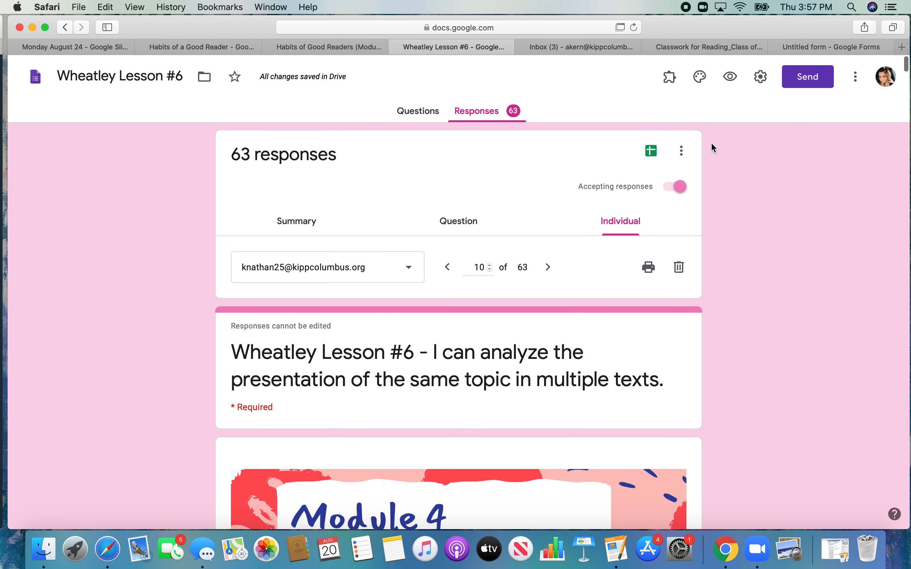
left_click(652, 151)
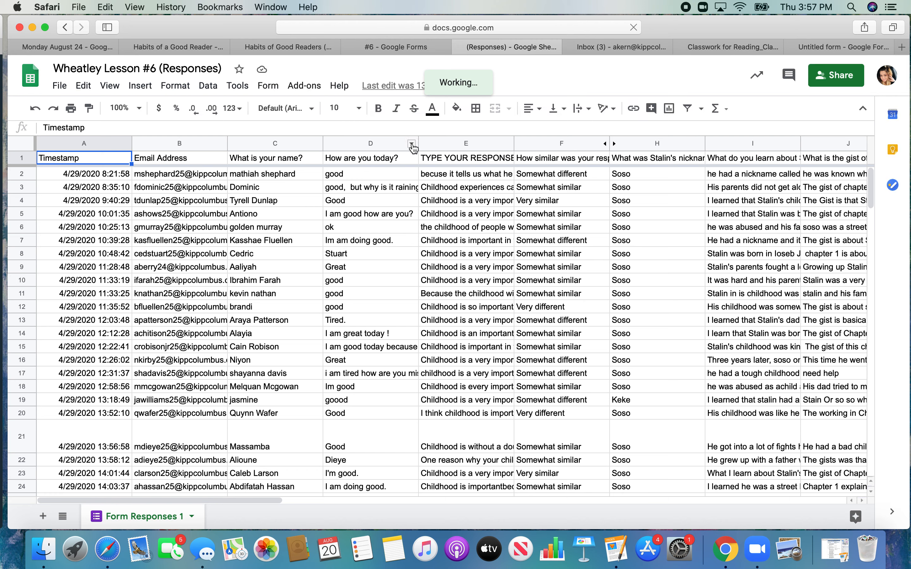
Hide the "How are you today?" column in the response sheet and widen the "TYPE YOUR RESPONSE HERE!" column to about double its width
left_click(411, 143)
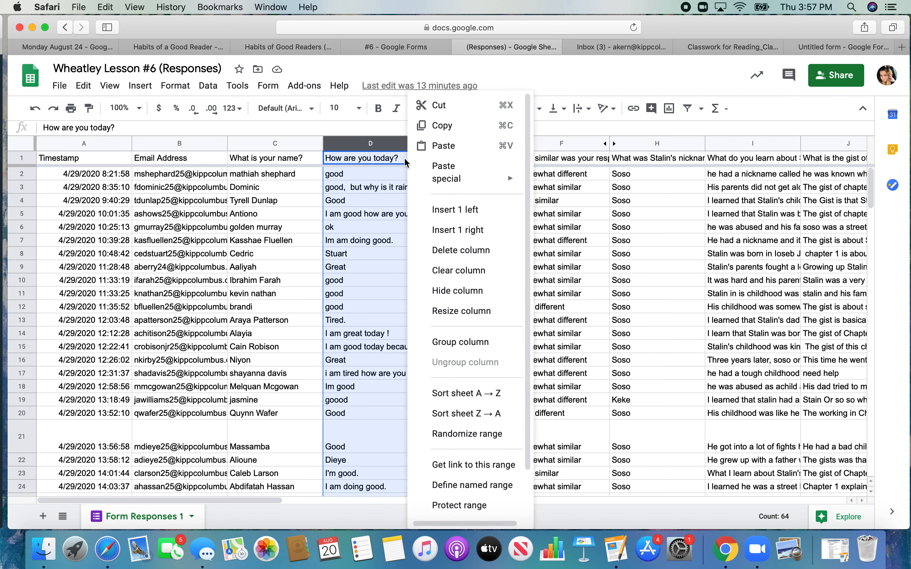
left_click(475, 294)
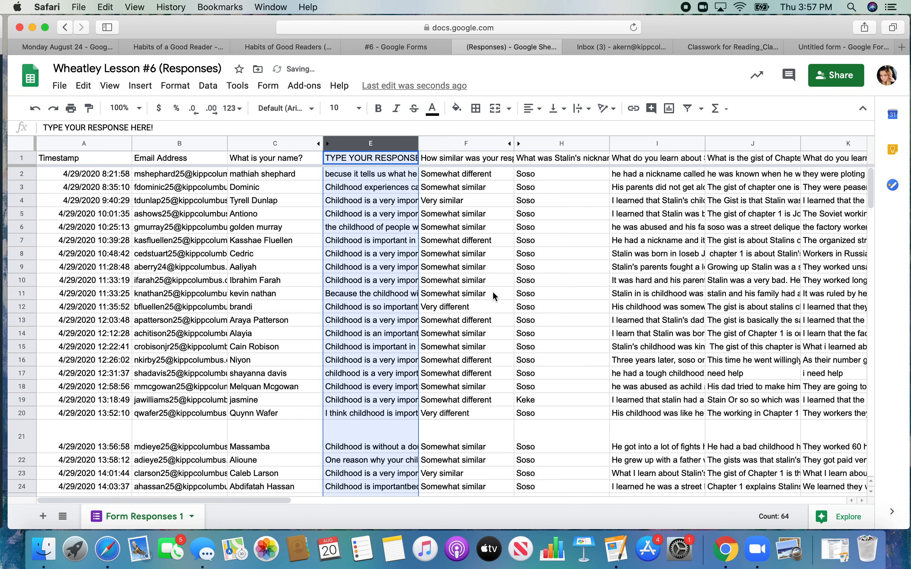
left_click_drag(511, 144, 514, 146)
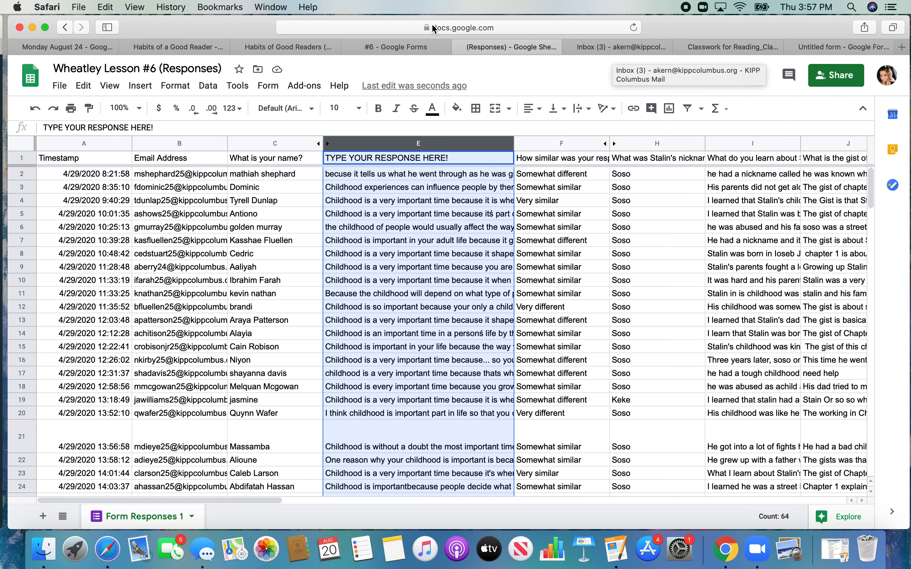
Return to the Wheatley Lesson #6 form and look over its general settings for email collection, sign-in restriction and response limits
left_click(411, 52)
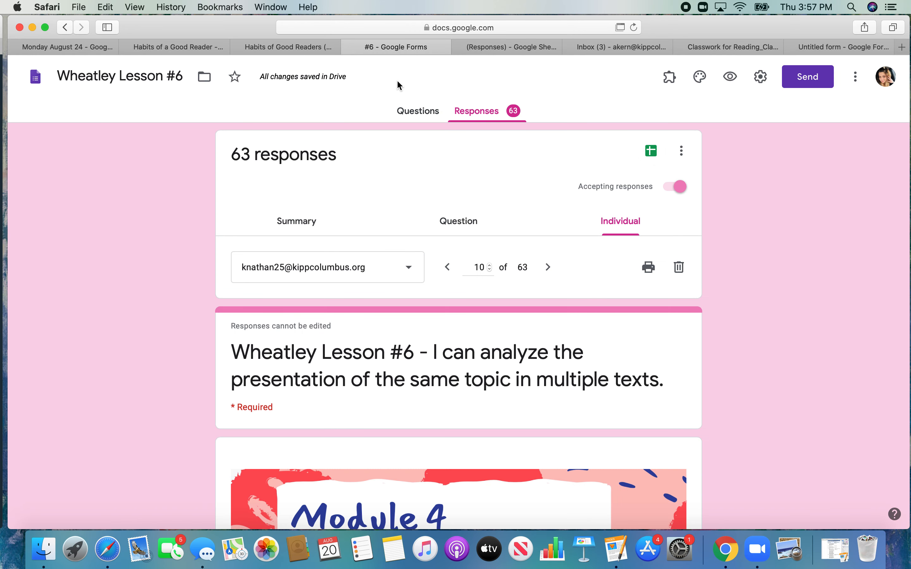
left_click(764, 83)
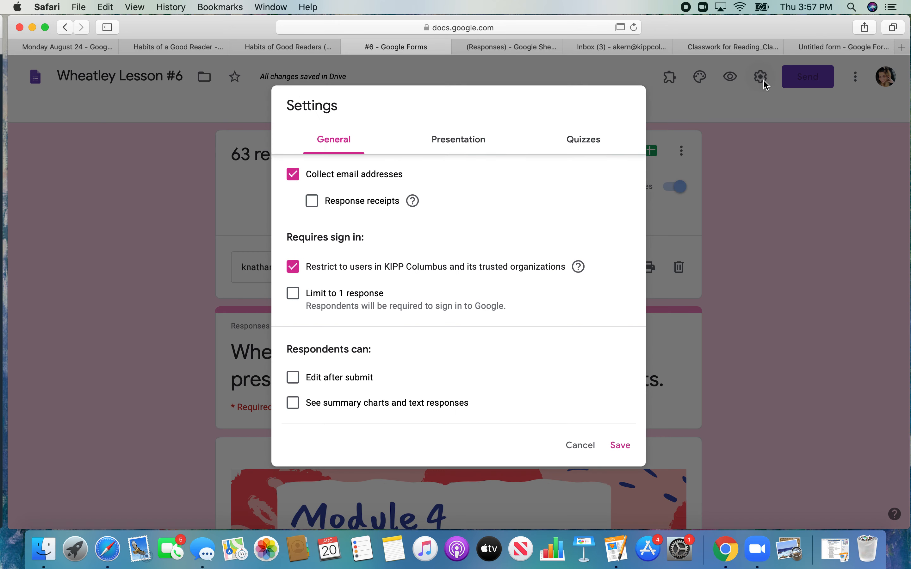
left_click(621, 446)
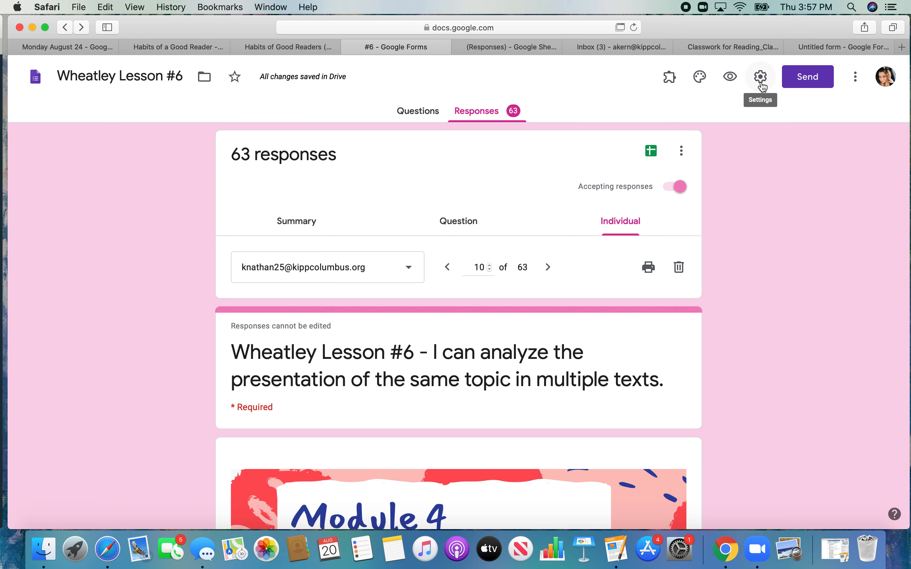
left_click(763, 85)
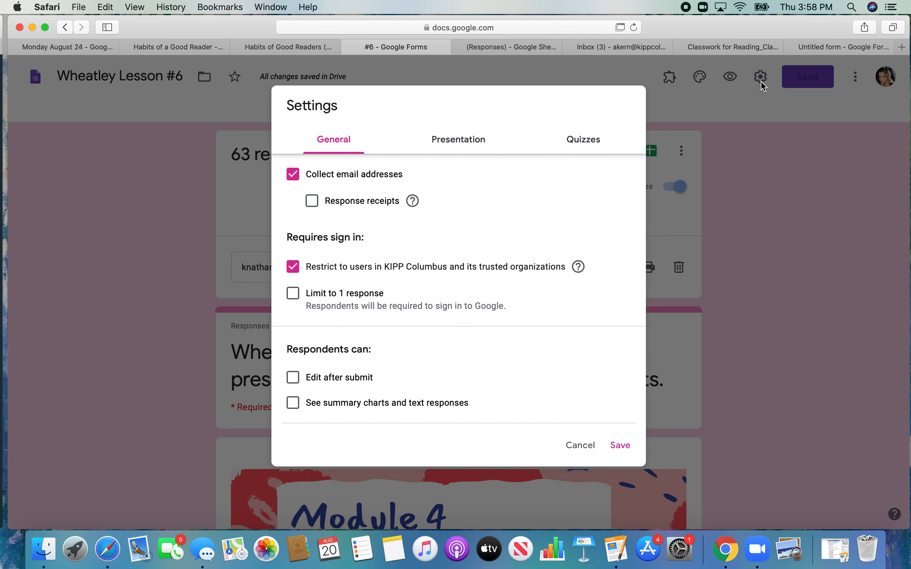